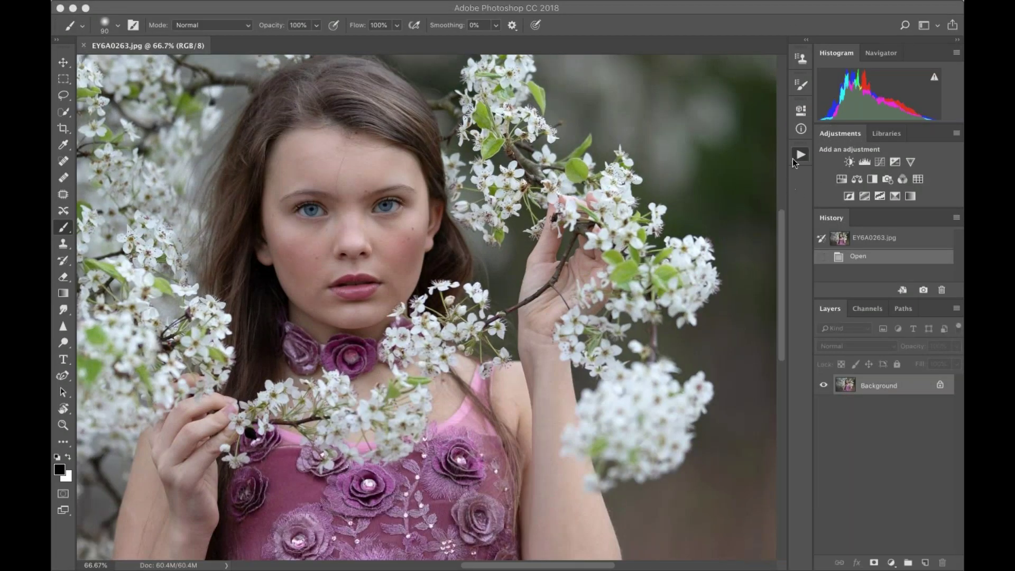
Show the Actions panel listing the GTG Portrait Retouch set, adjusting its width.
left_click(800, 155)
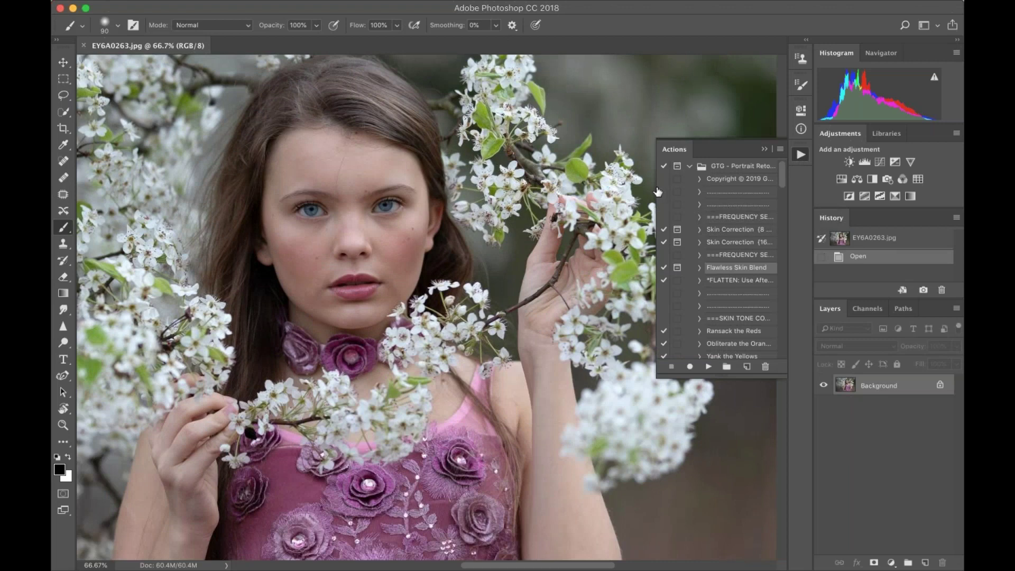
left_click_drag(654, 190, 630, 189)
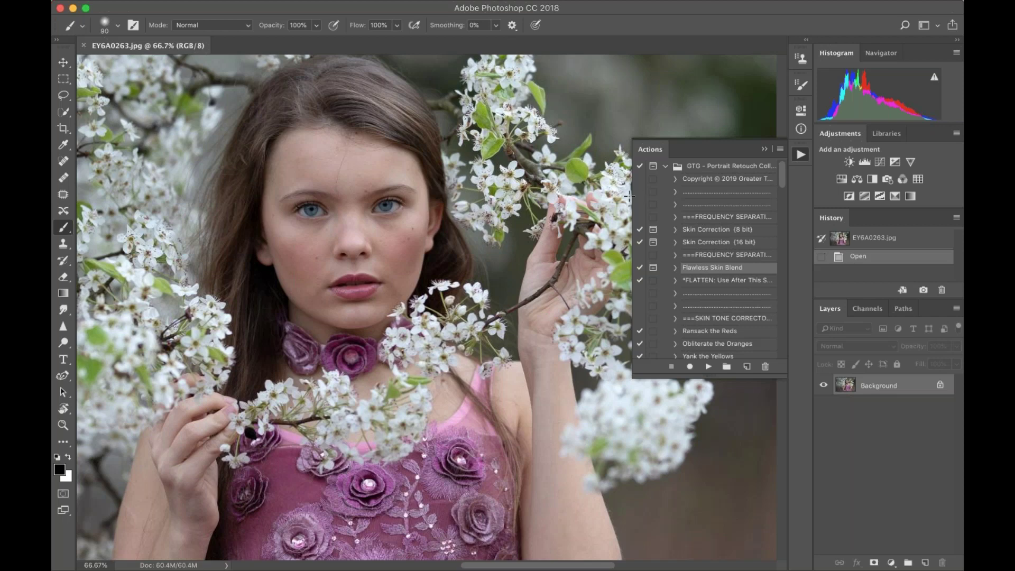
left_click_drag(635, 198, 658, 198)
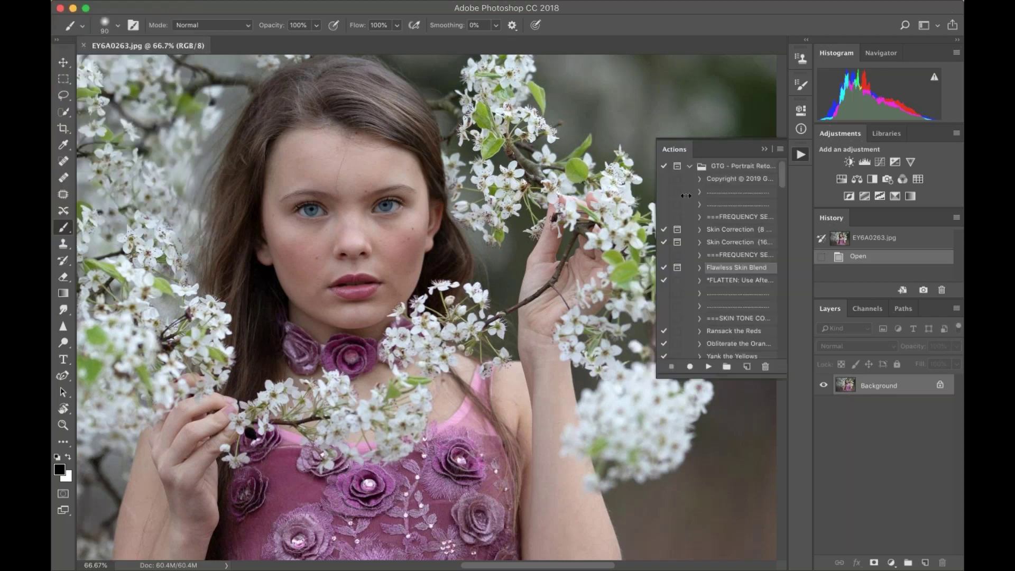
scroll(482, 342, "down", 2)
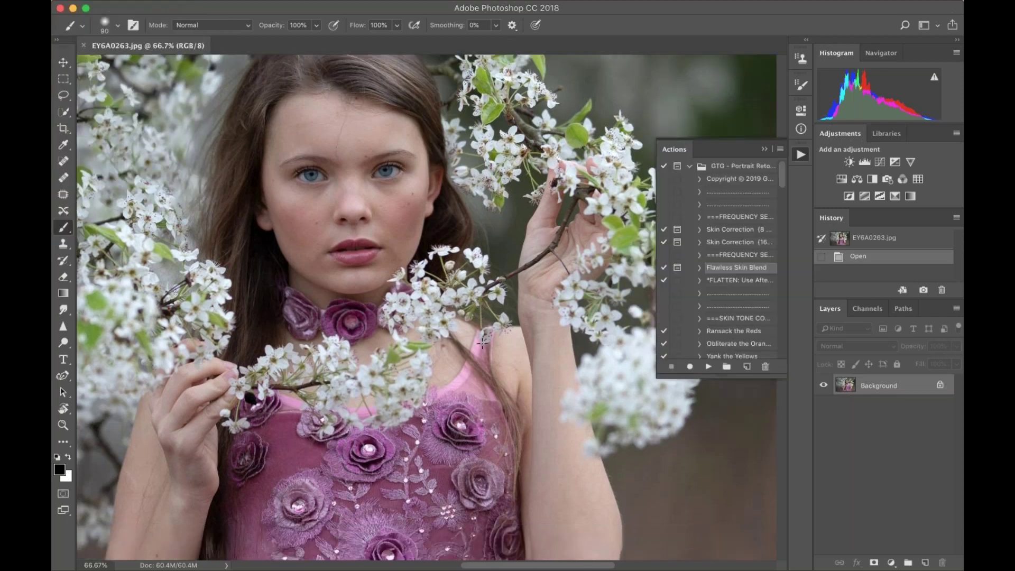
Set Quick Mask color to indicate Selected Areas, then return to normal editing mode.
double_click(63, 496)
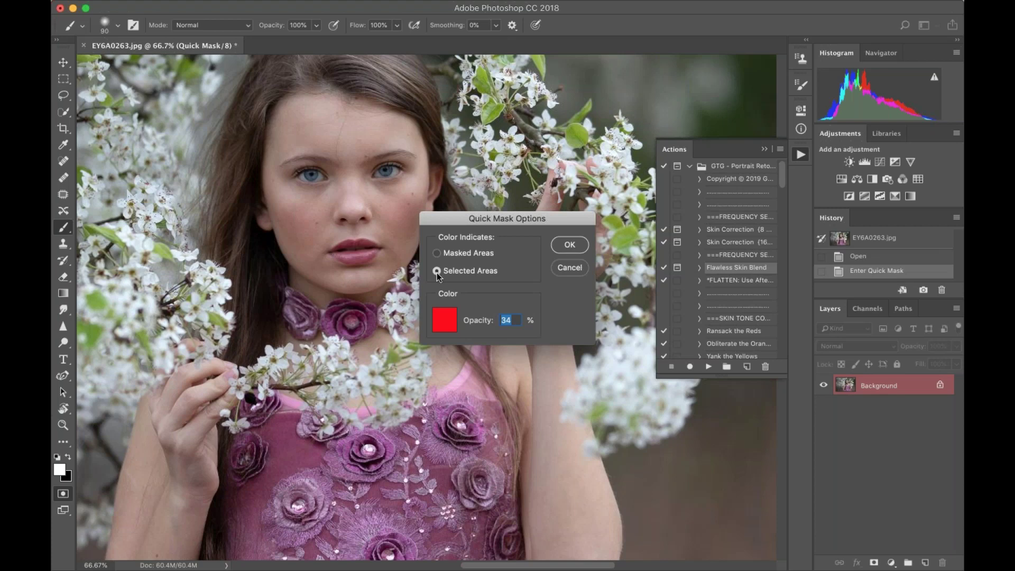
left_click(437, 270)
left_click(574, 248)
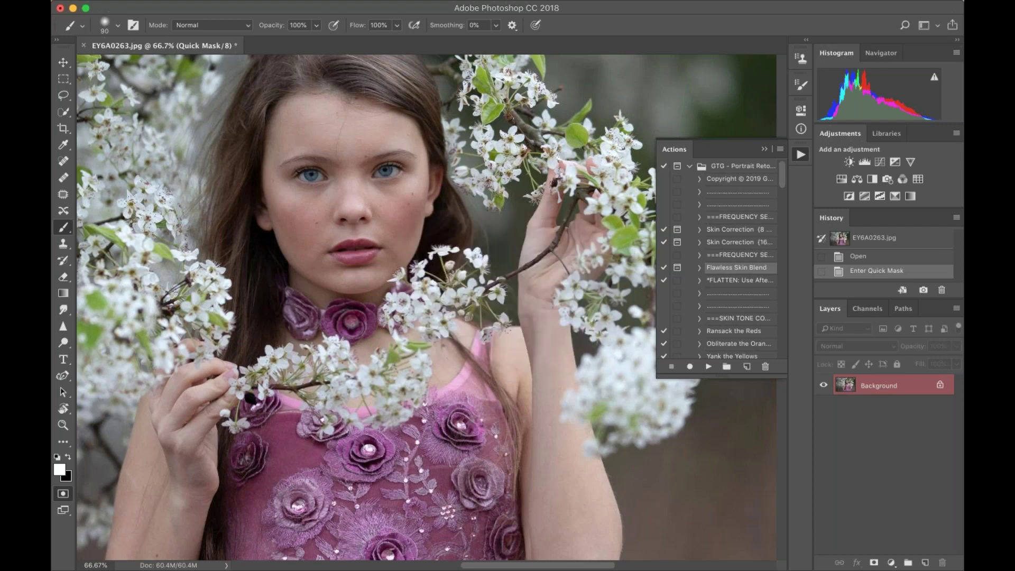
key("q")
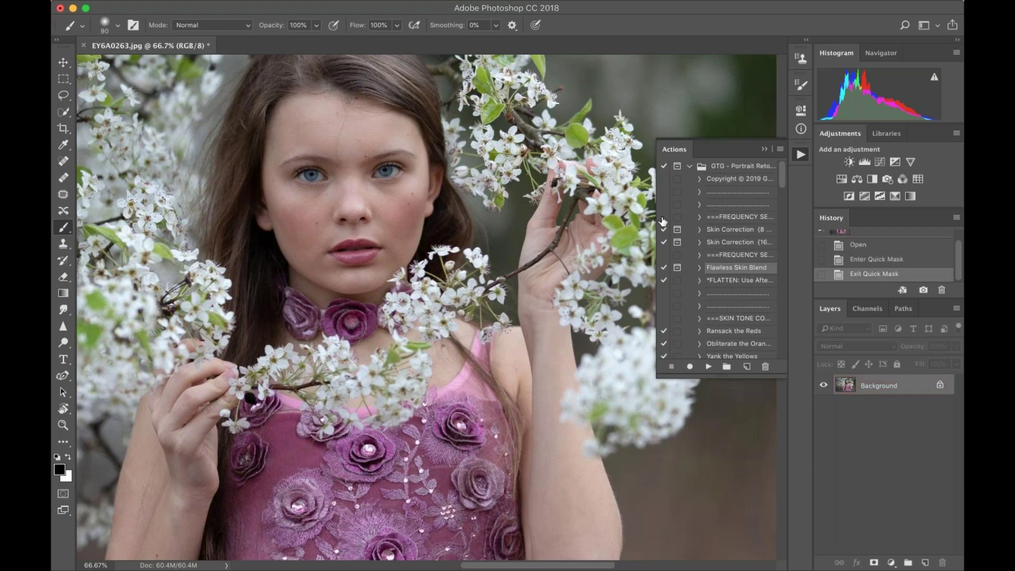
Zoom to 100% and play the Flawless Skin Blend action, letting it flatten the image.
left_click_drag(657, 219, 610, 219)
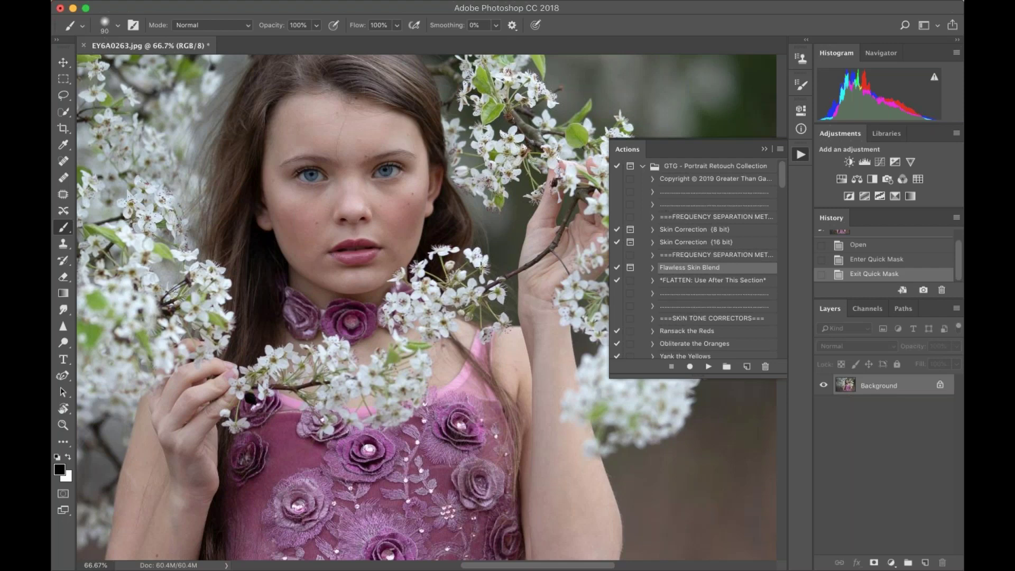
key("super+1")
scroll(701, 473, "up", 5)
scroll(702, 473, "left", 4)
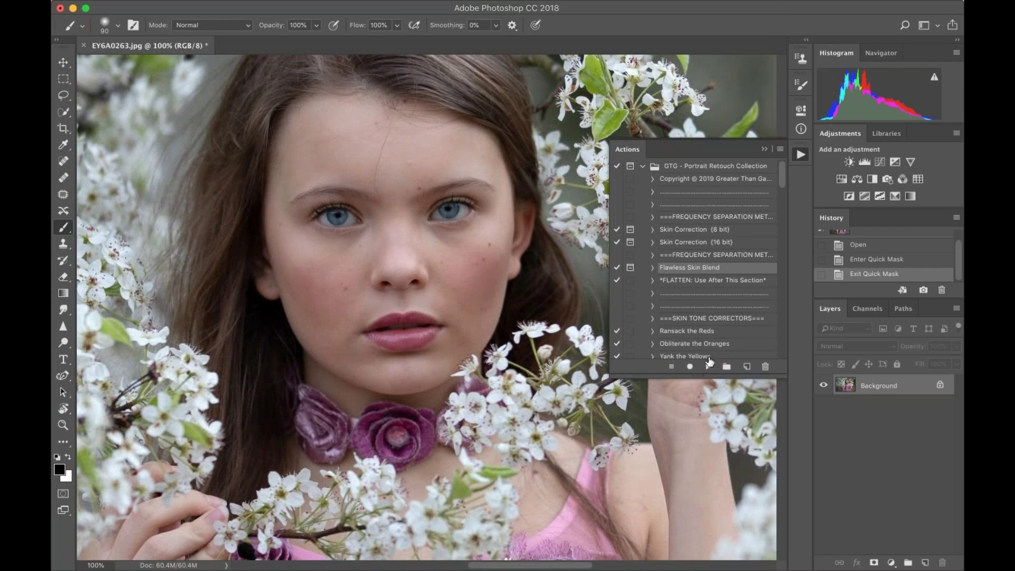
left_click(709, 368)
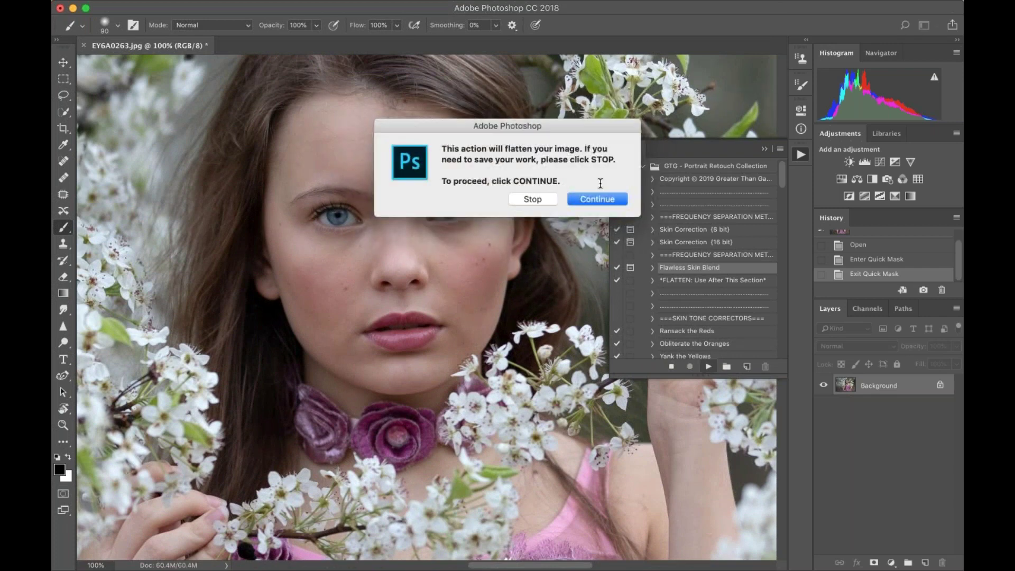
left_click(589, 201)
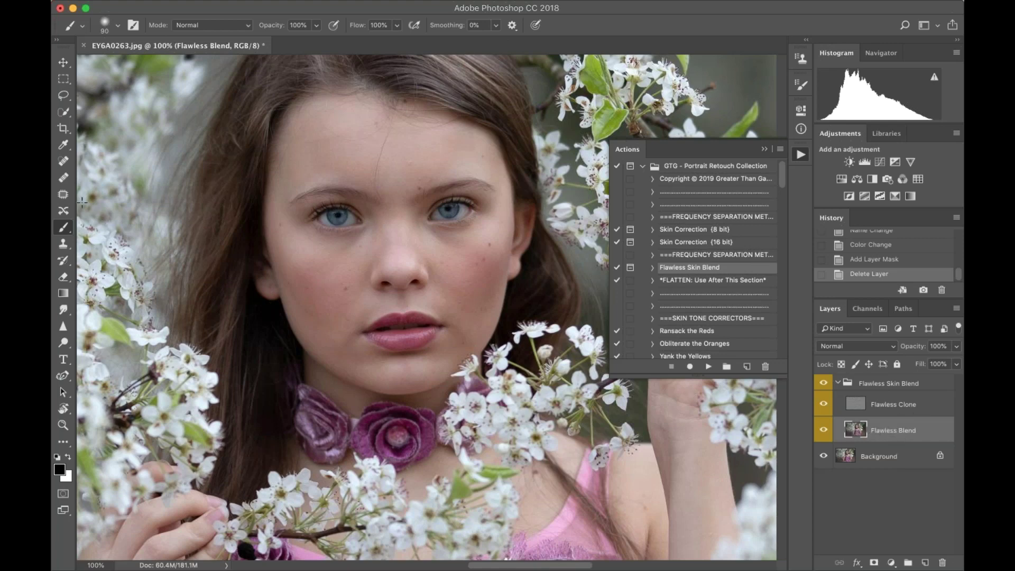
Lasso the right-side cheek and soften its Quick Mask with a 27.5 px Gaussian Blur.
left_click(65, 96)
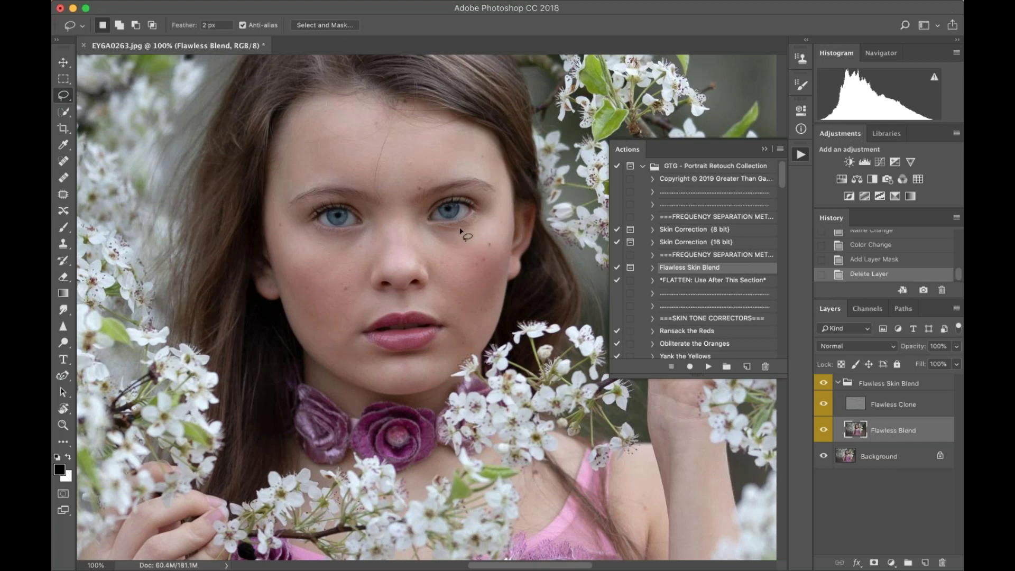
mouse_move(428, 239)
left_mouse_down()
mouse_move(477, 343)
mouse_move(502, 321)
mouse_move(511, 252)
mouse_move(501, 217)
mouse_move(479, 213)
left_mouse_up()
key("q")
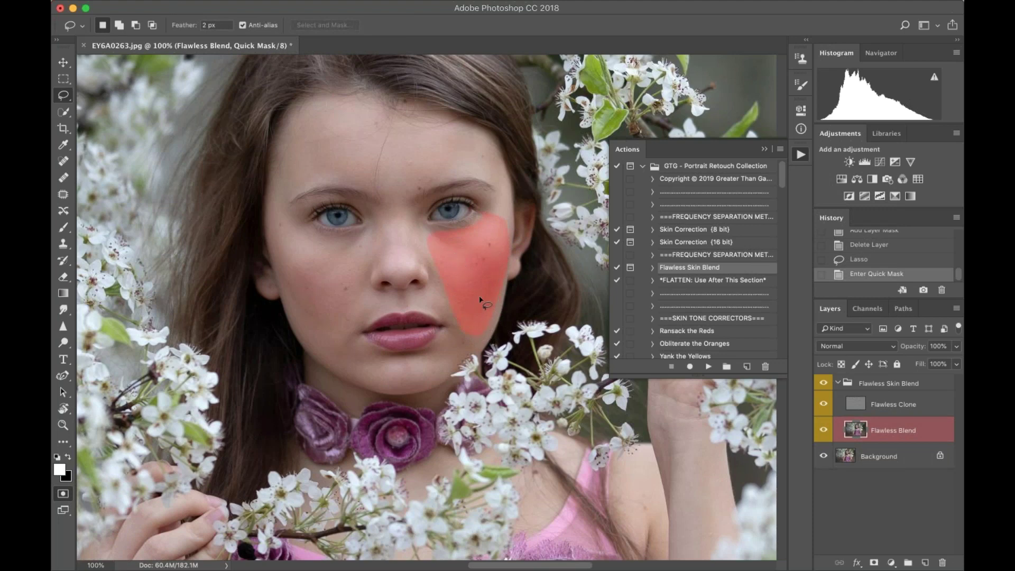
mouse_move(312, 5)
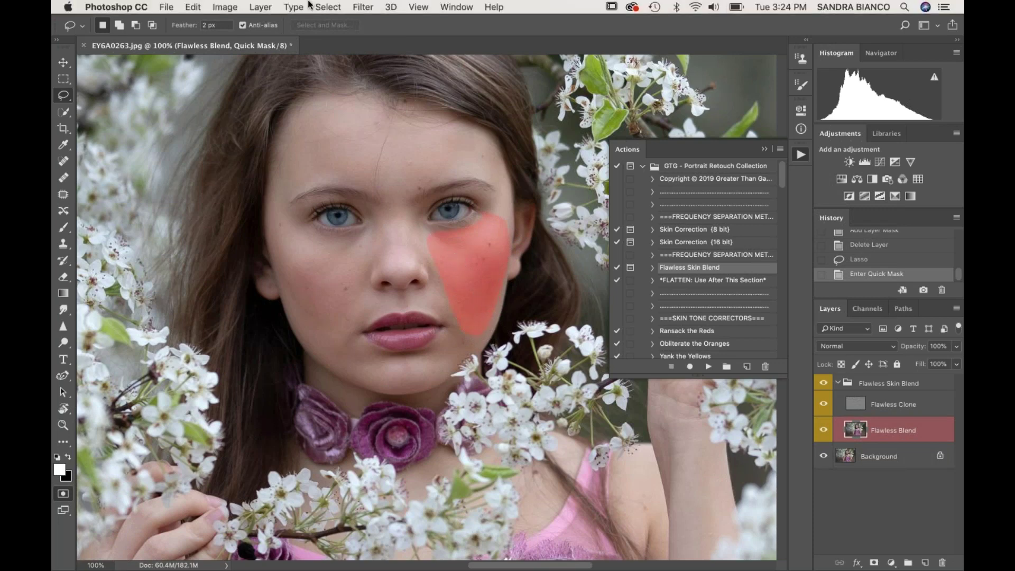
left_click(363, 6)
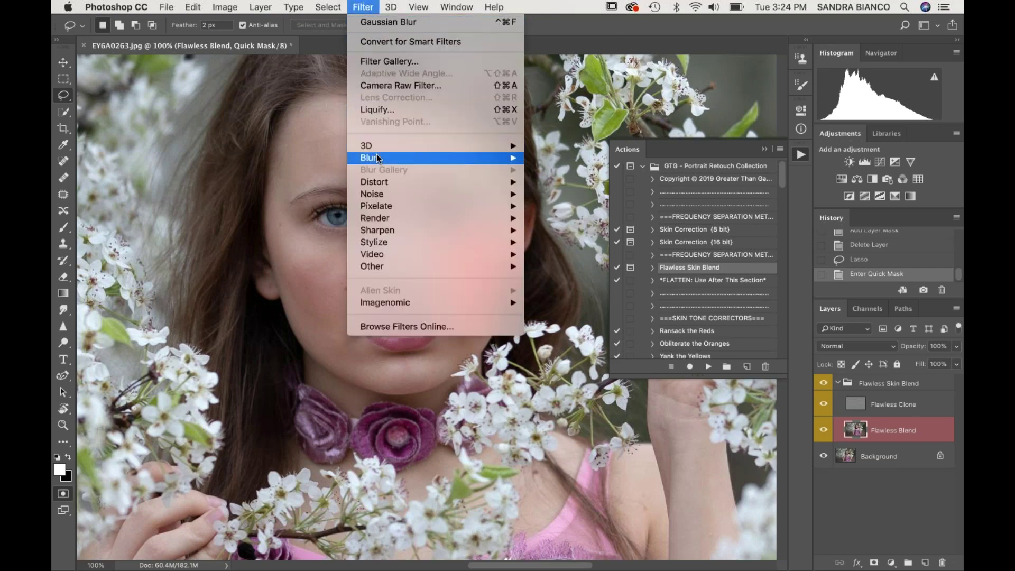
mouse_move(377, 157)
left_click(576, 206)
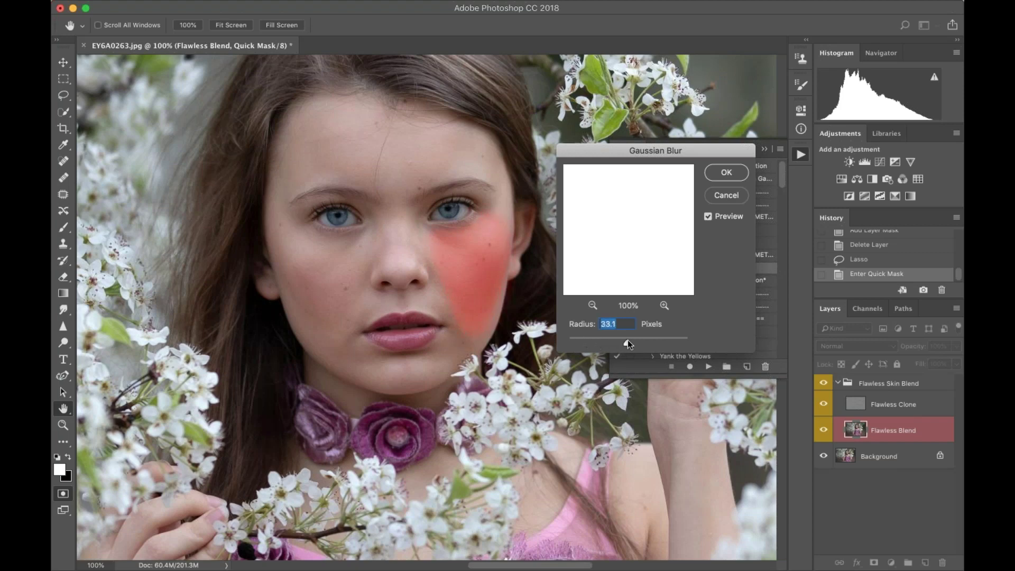
left_click_drag(627, 341, 628, 342)
left_click_drag(624, 342, 625, 341)
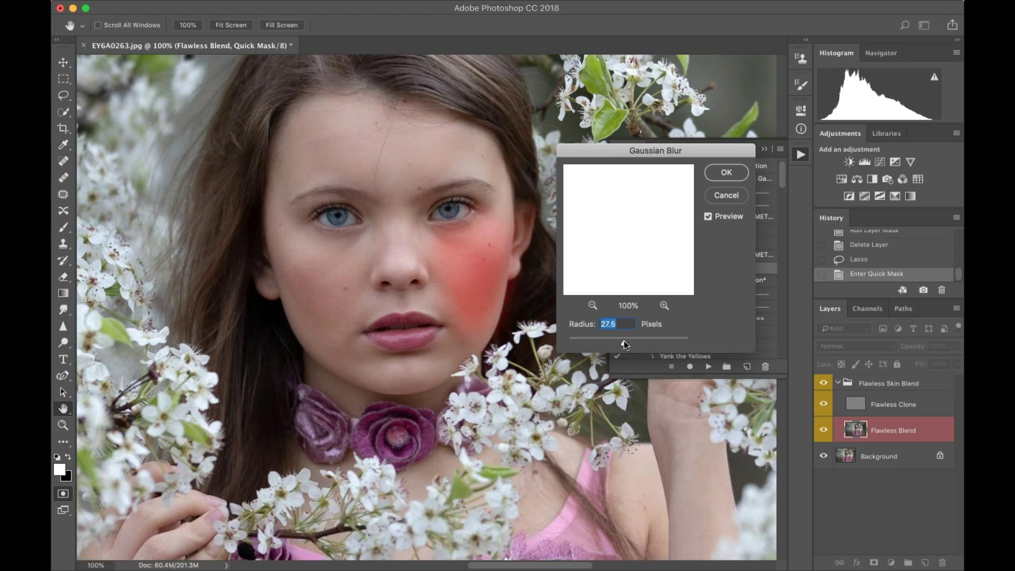
left_click(732, 174)
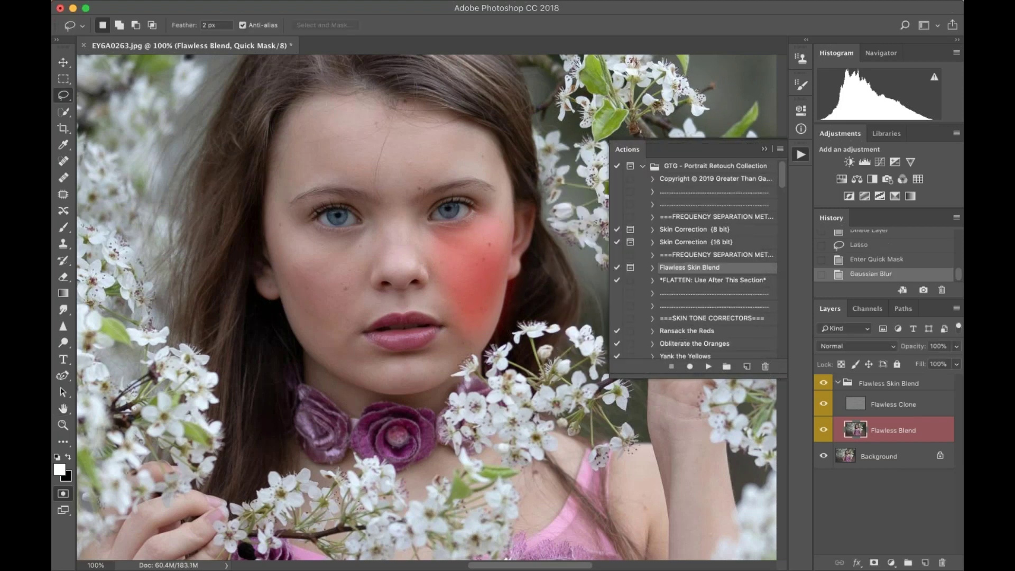
Reapply the Gaussian Blur to the cheek selection, then deselect.
key("q")
left_click(363, 5)
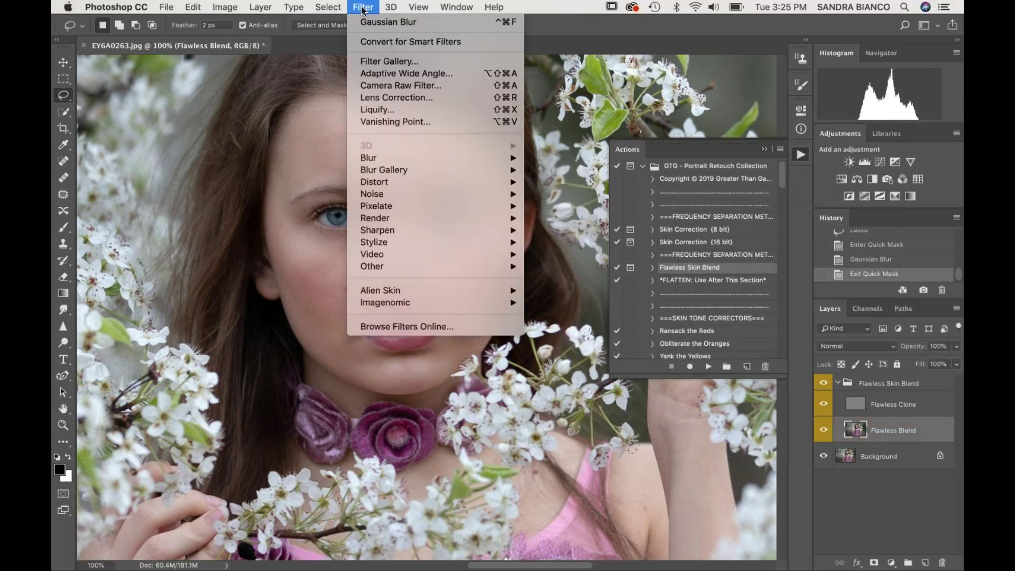
left_click(394, 21)
key("cmd+d")
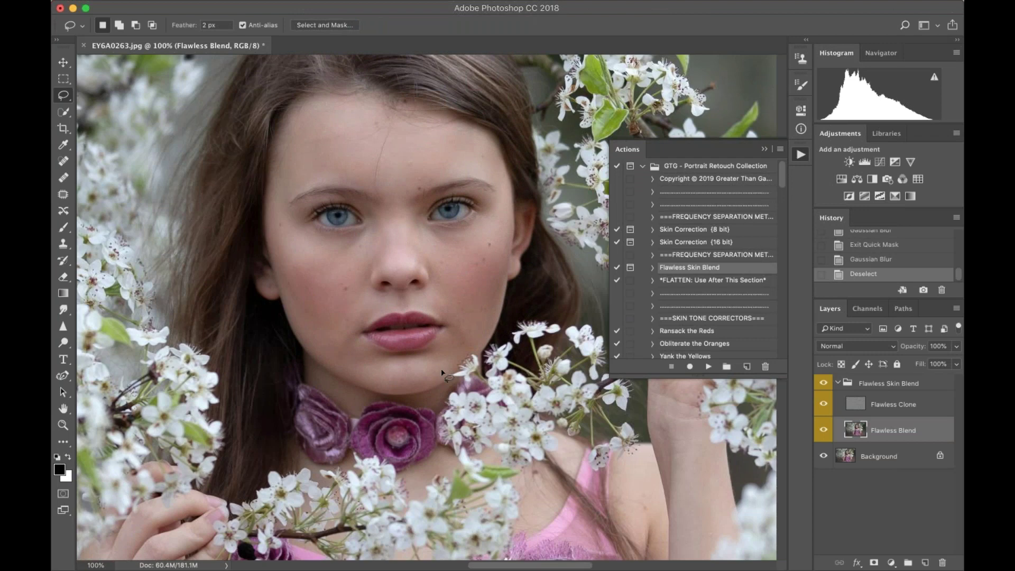
Toggle the Flawless Skin Blend group's visibility to compare before and after.
left_click(823, 388)
left_click(823, 387)
left_click(823, 387)
left_click(824, 387)
Lasso the left-side cheek, soften its mask and blur it with Gaussian Blur, then deselect.
mouse_move(280, 243)
left_mouse_down()
mouse_move(285, 296)
mouse_move(317, 350)
mouse_move(361, 323)
mouse_move(369, 255)
mouse_move(365, 238)
mouse_move(296, 233)
left_mouse_up()
key("q")
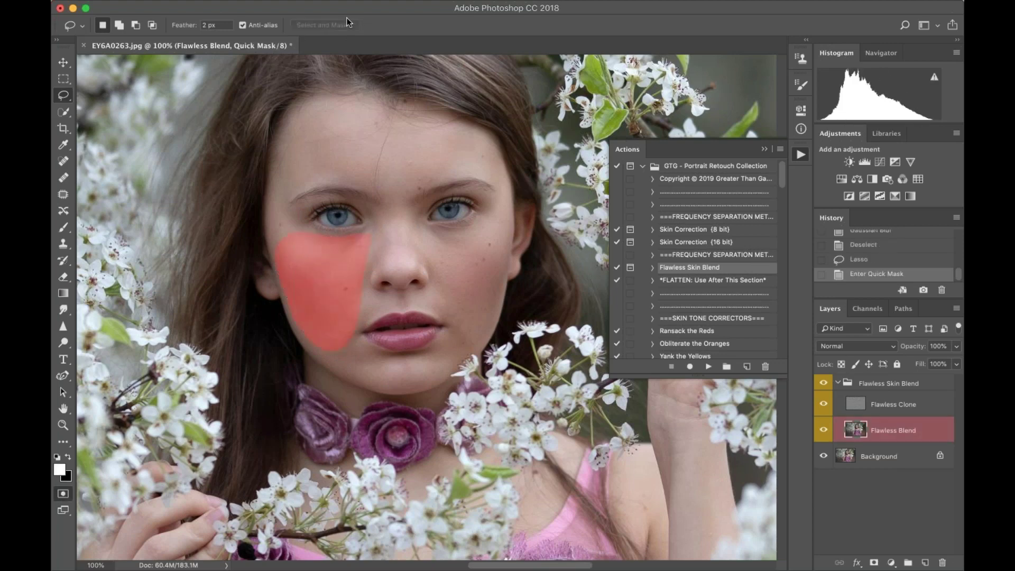
left_click(363, 7)
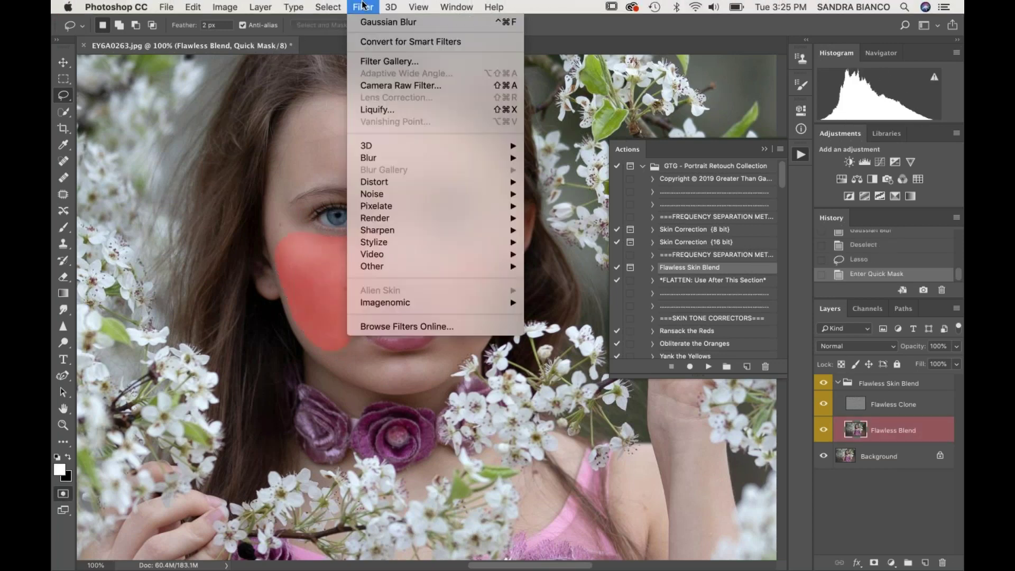
left_click(367, 22)
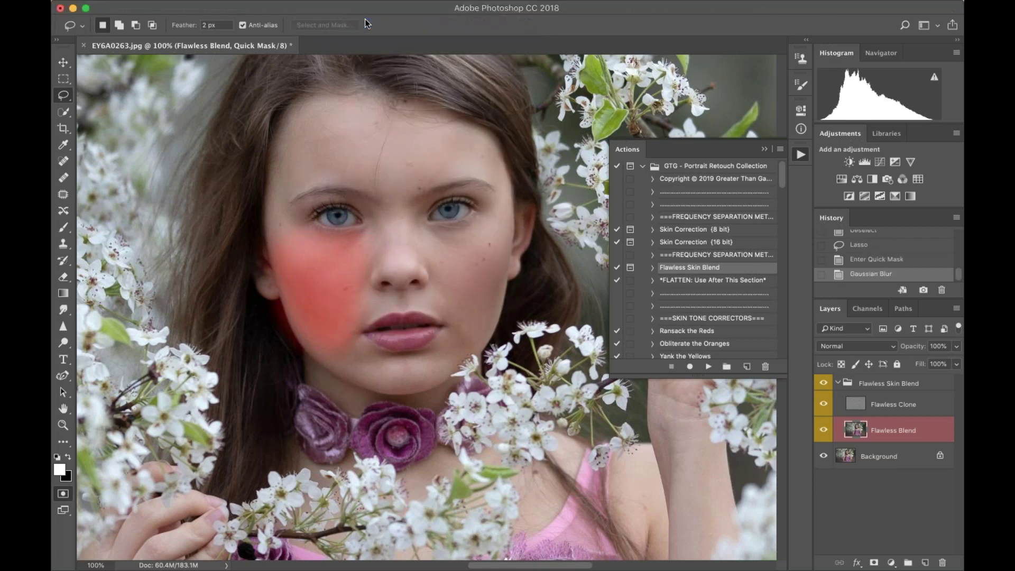
key("q")
left_click(364, 2)
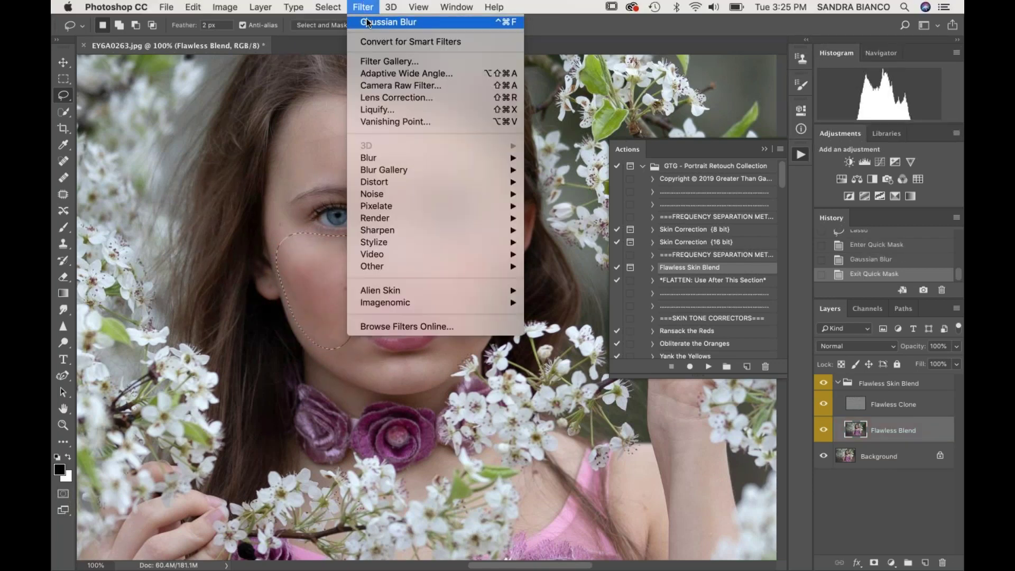
left_click(366, 22)
key("super+d")
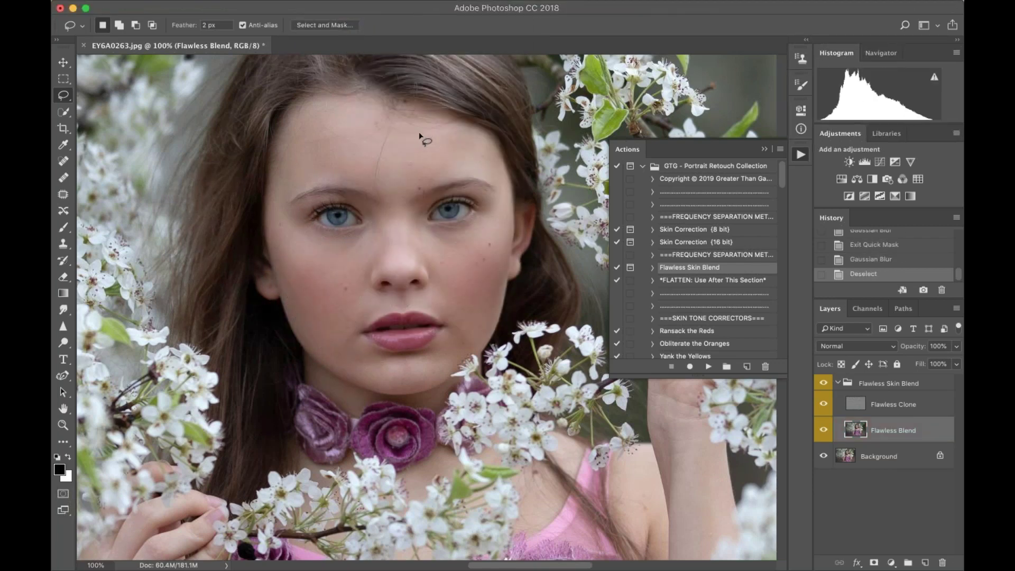
Lasso a strip down the nose and soften its Quick Mask with a 17.6 px Gaussian Blur.
scroll(418, 143, "up", 1)
mouse_move(383, 200)
left_mouse_down()
mouse_move(388, 267)
mouse_move(401, 277)
mouse_move(413, 252)
mouse_move(407, 203)
mouse_move(385, 201)
left_mouse_up()
key("q")
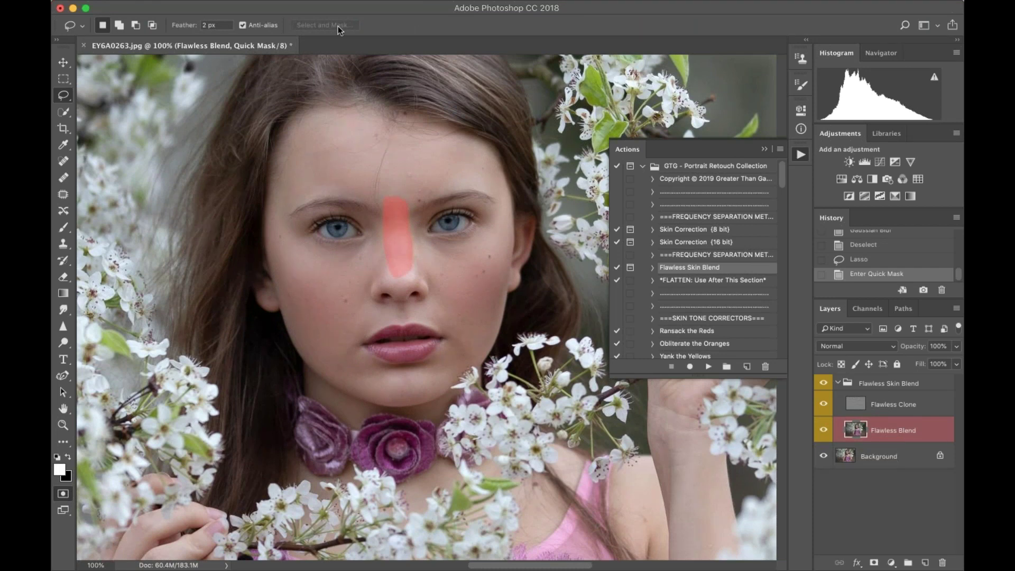
mouse_move(329, 3)
left_click(363, 7)
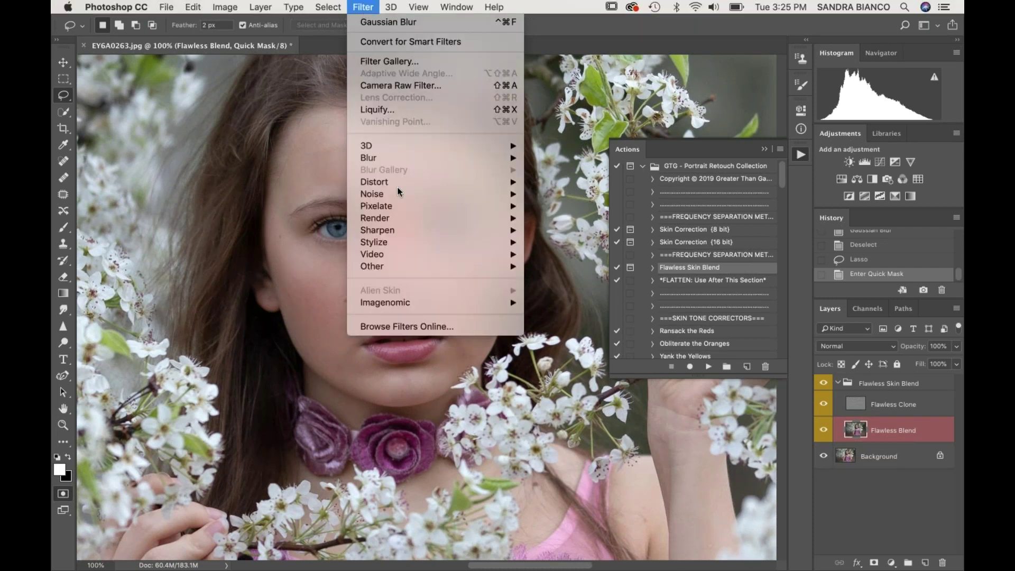
mouse_move(412, 159)
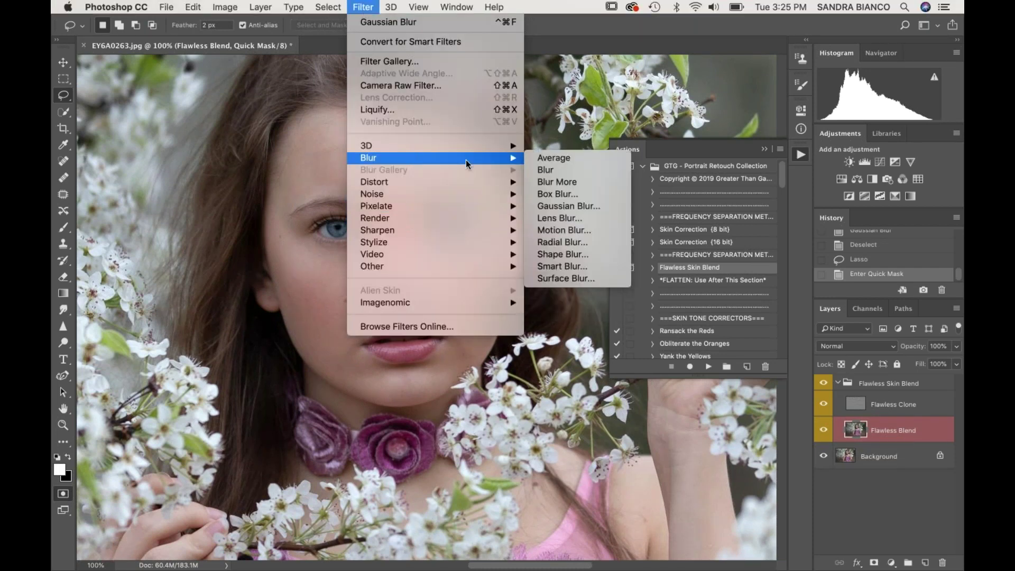
left_click(555, 208)
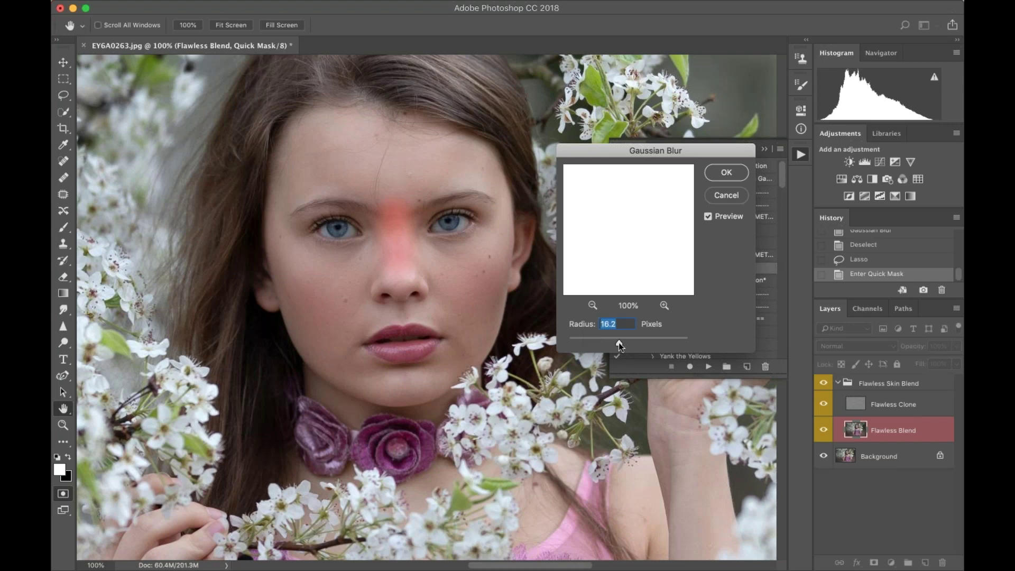
left_click_drag(619, 341, 619, 342)
left_click_drag(619, 341, 619, 343)
left_click(727, 173)
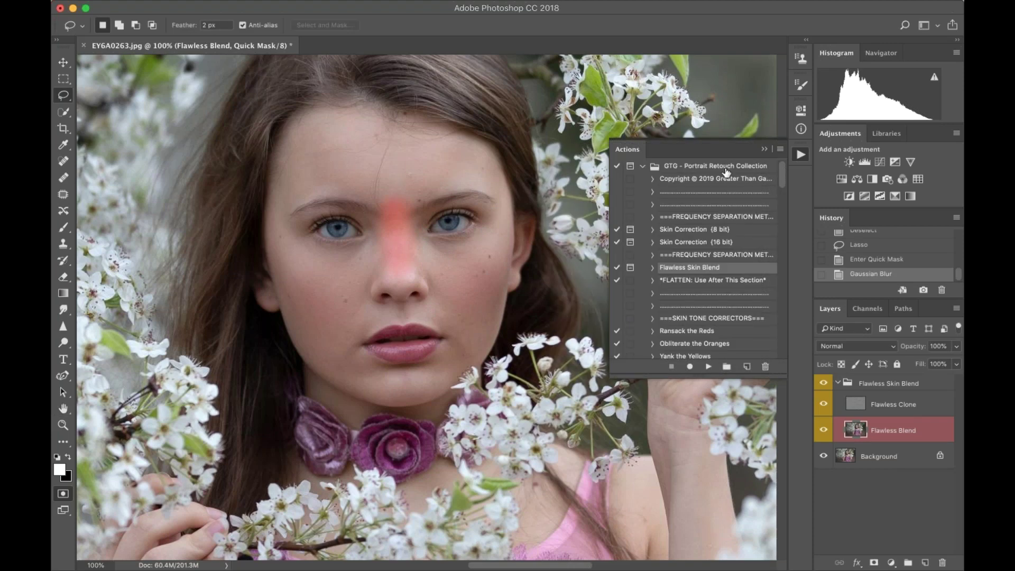
Reapply the Gaussian Blur to the nose selection, then deselect.
key("q")
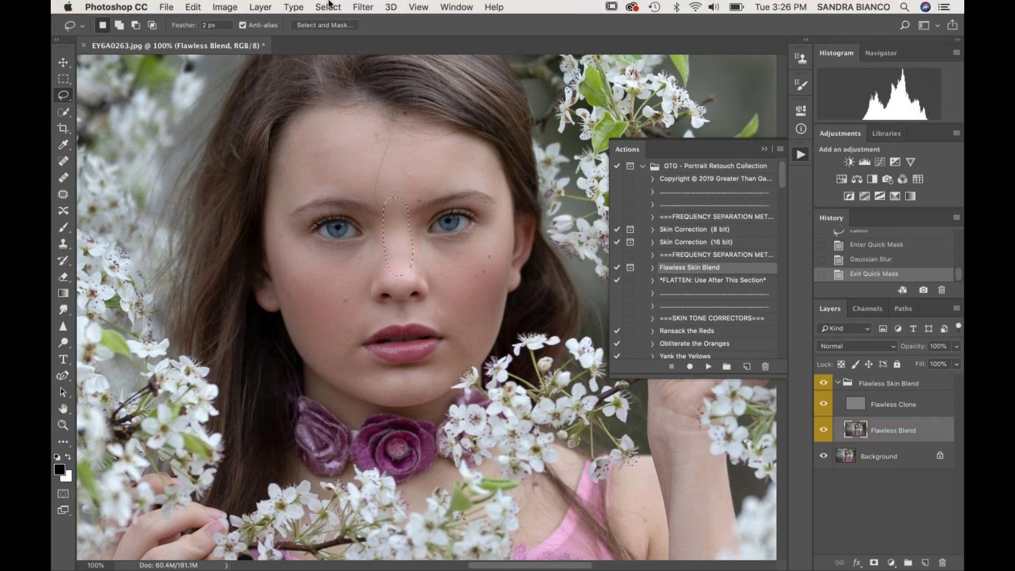
left_click(363, 6)
left_click(381, 22)
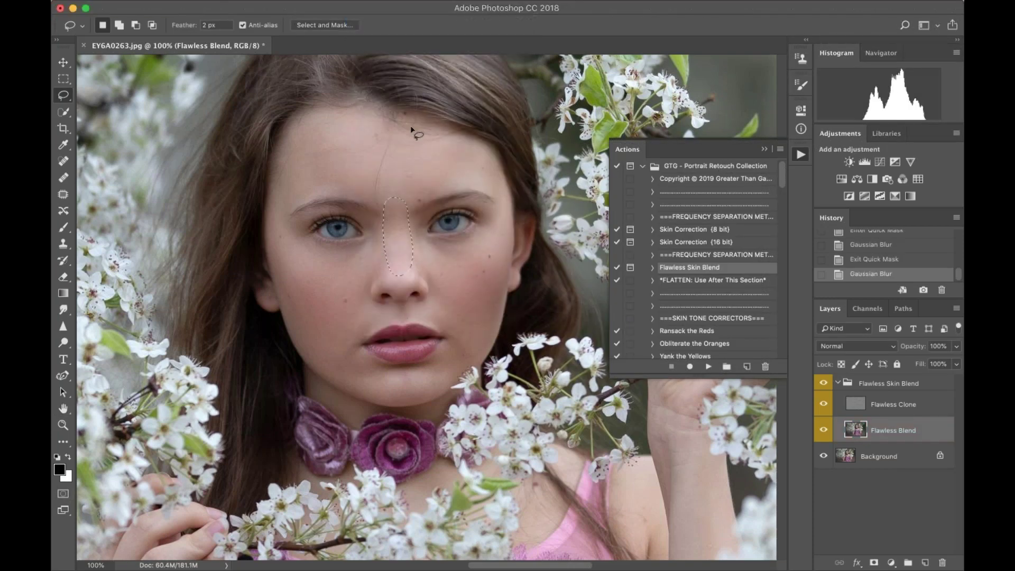
key("super+d")
Lasso the forehead, soften its mask, blur it with Gaussian Blur, then deselect.
mouse_move(382, 121)
left_mouse_down()
mouse_move(331, 121)
mouse_move(280, 161)
mouse_move(284, 187)
mouse_move(377, 184)
mouse_move(388, 217)
mouse_move(398, 216)
mouse_move(477, 167)
mouse_move(444, 139)
mouse_move(388, 125)
left_mouse_up()
key("q")
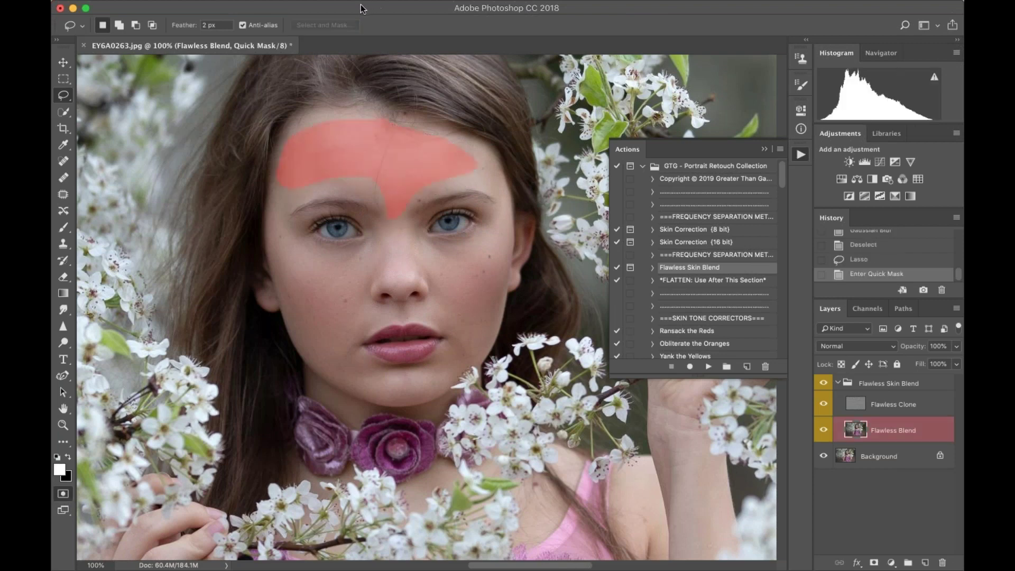
mouse_move(355, 2)
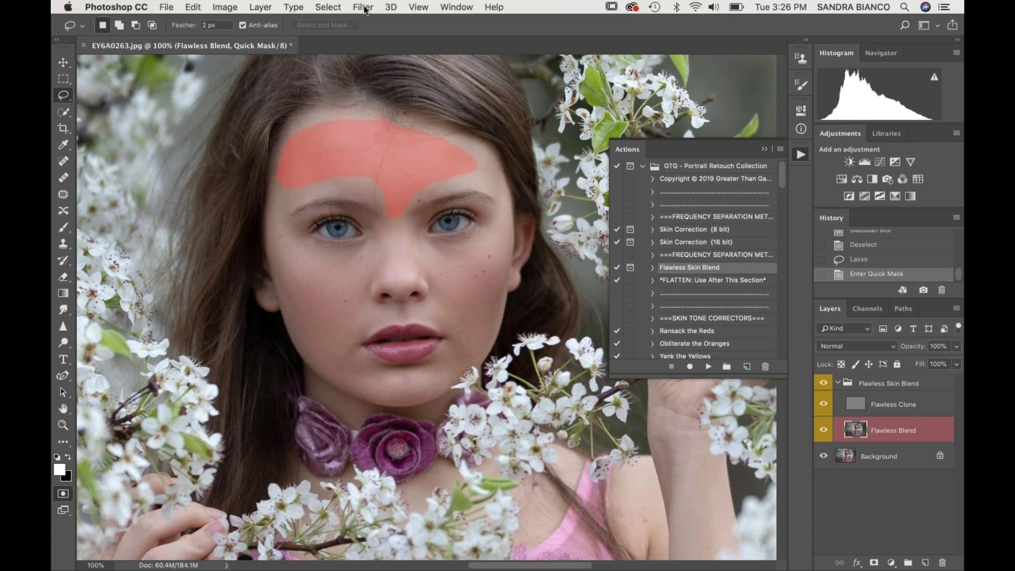
left_click(365, 7)
left_click(365, 21)
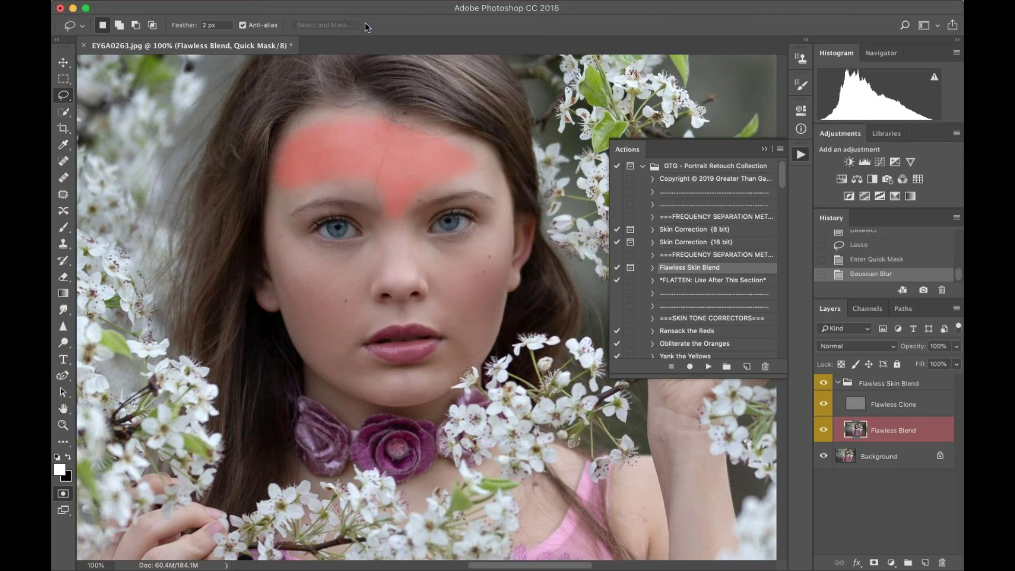
key("q")
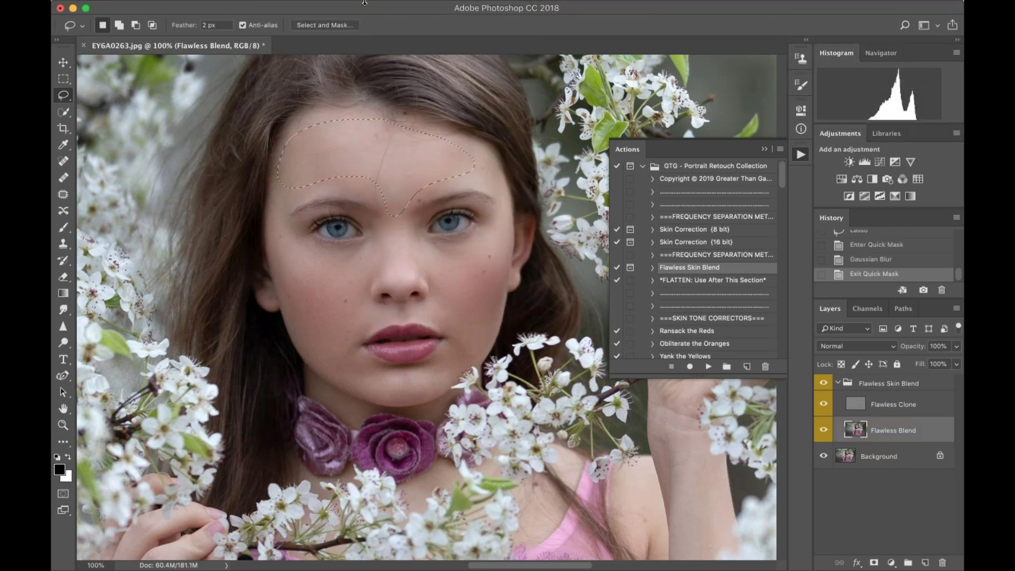
left_click(365, 7)
left_click(368, 21)
key("super+d")
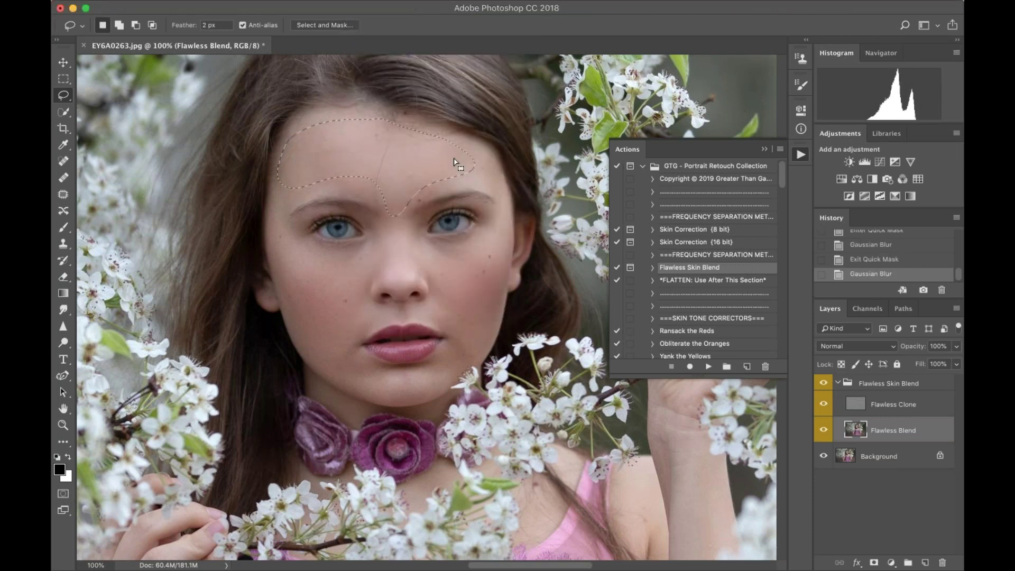
Toggle the Flawless Skin Blend group's visibility to compare the blended skin.
left_click(824, 383)
left_click(824, 383)
left_click(824, 382)
left_click(824, 383)
Select the Flawless Clone layer and set up the Clone Stamp at brush size 60.
left_click(856, 404)
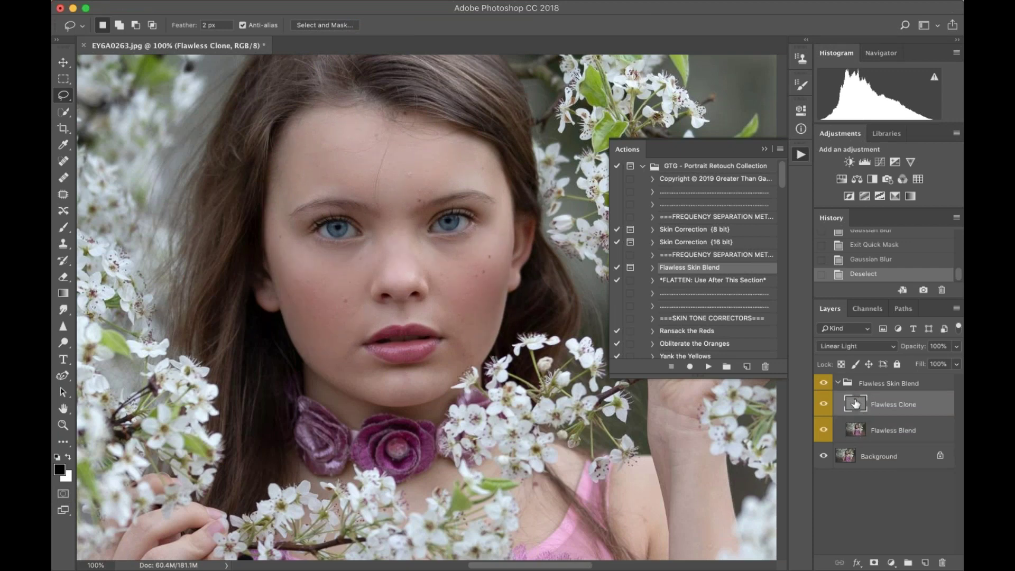
key("super+equal")
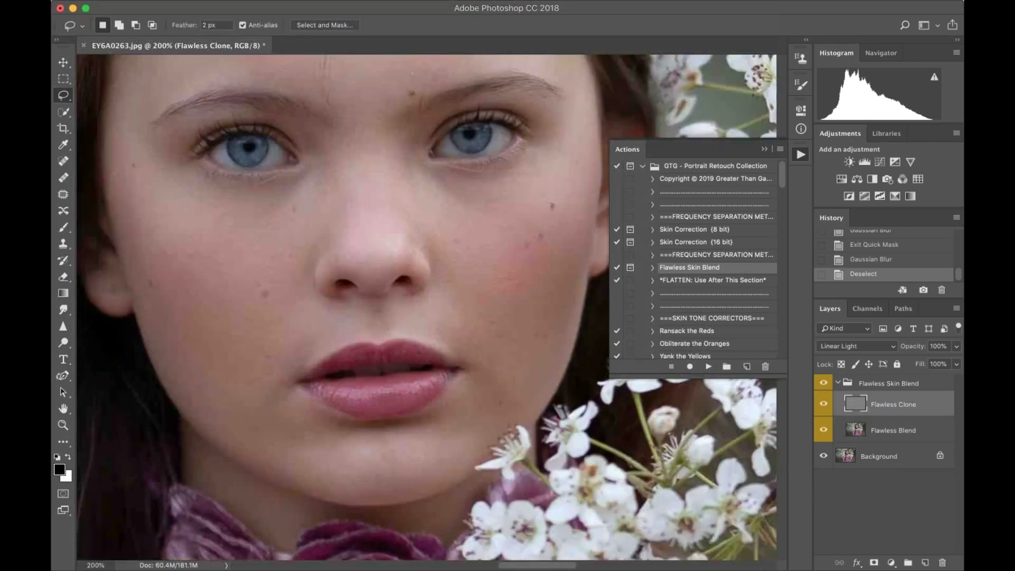
scroll(406, 278, "left", 2)
left_click(63, 244)
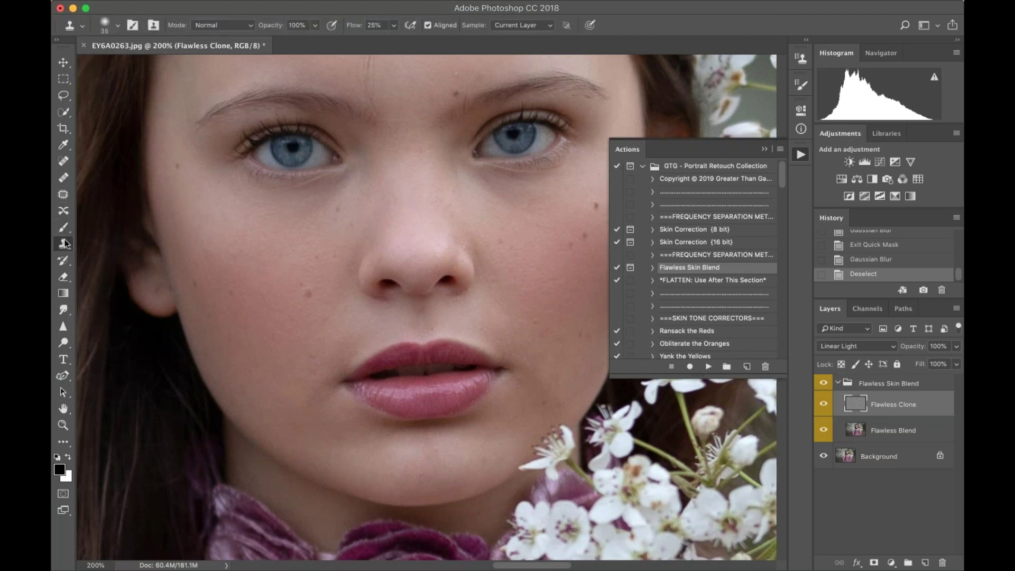
key("bracketright")
key("bracketright")
key("bracketright")
key("super+minus")
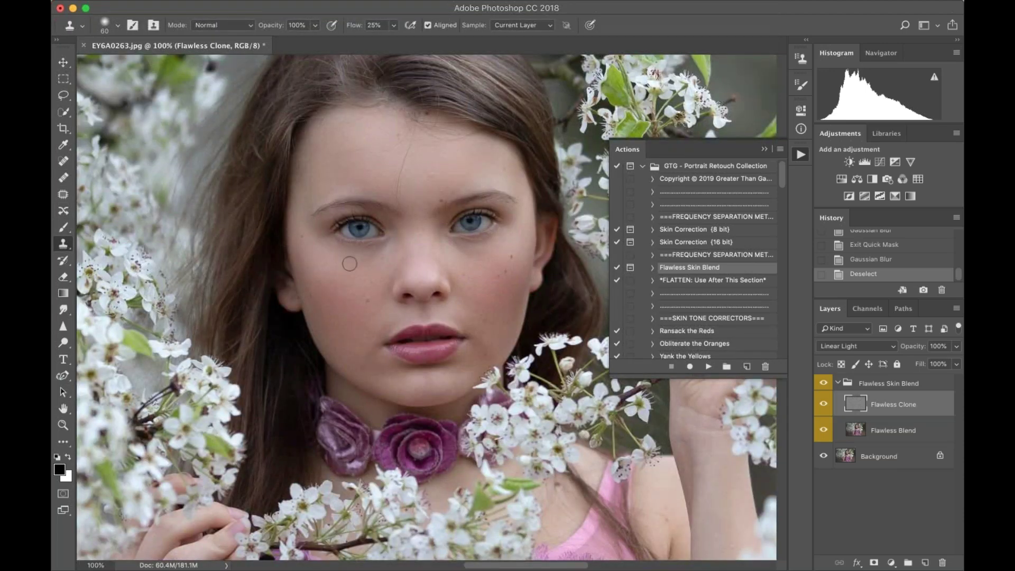
Clone clean skin over two cheek blemishes and a forehead spot.
left_click(376, 253)
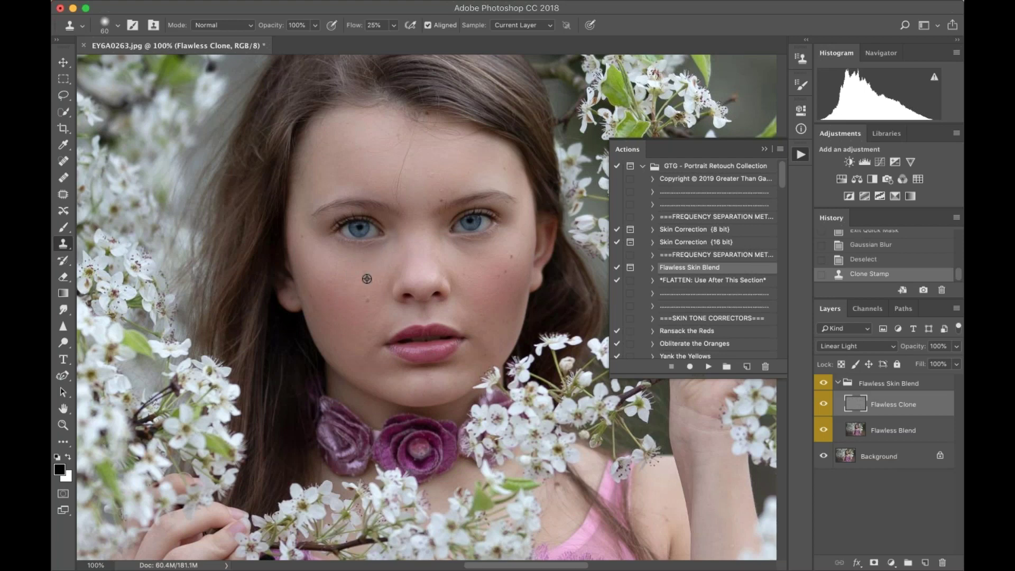
left_click(476, 275, "alt")
left_click(460, 256)
left_click(450, 185)
left_click(448, 213)
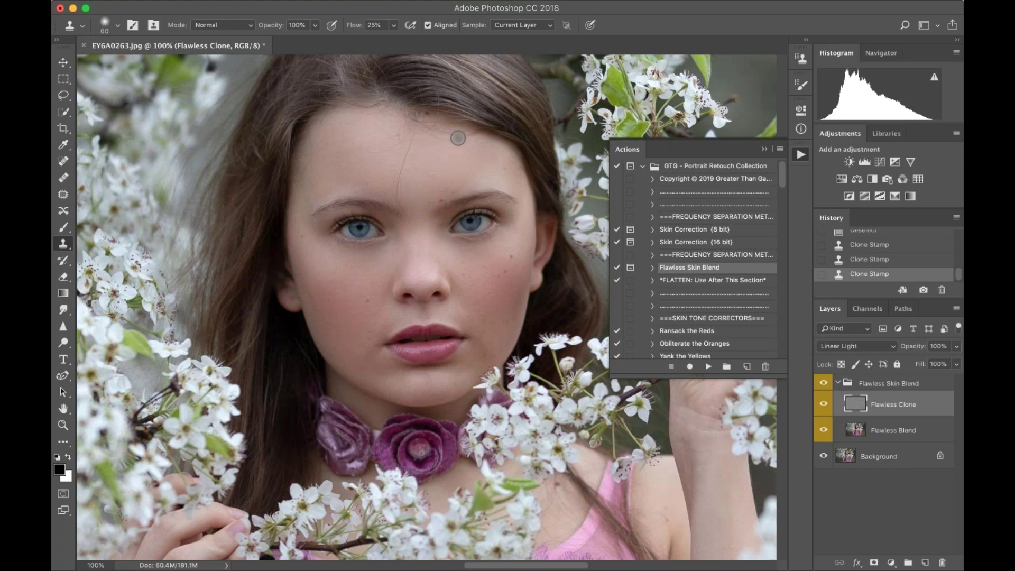
At 200% zoom, clone clean skin over the forehead spots and above the eyebrow.
key("super+plus")
scroll(439, 142, "up", 8)
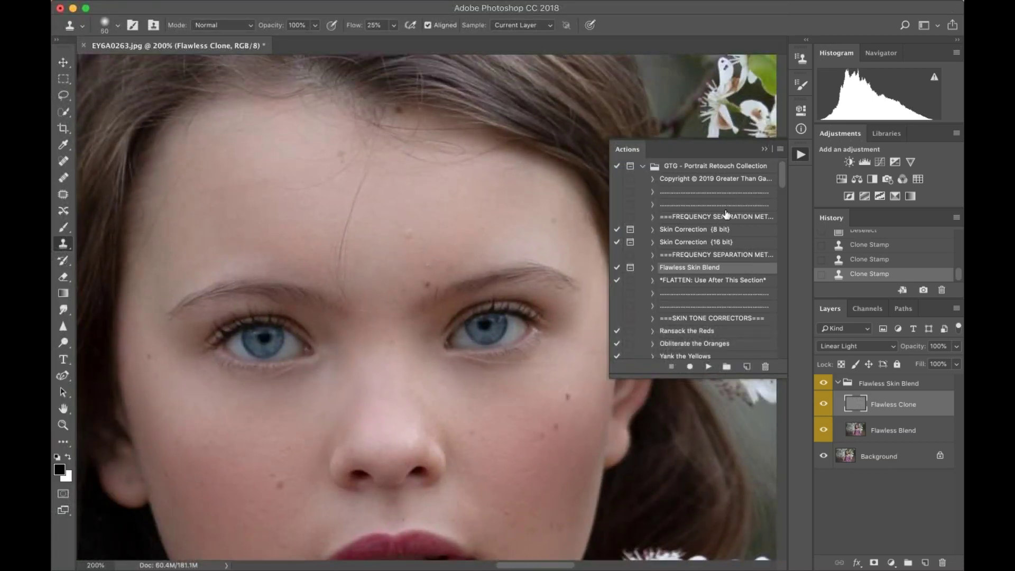
left_click(764, 149)
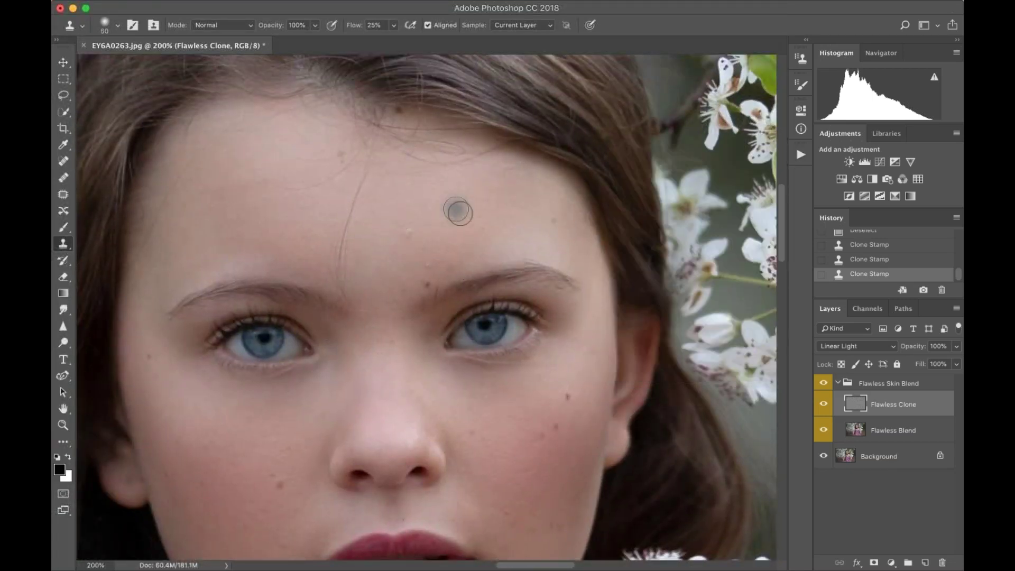
scroll(476, 254, "down", 1)
scroll(476, 253, "left", 1)
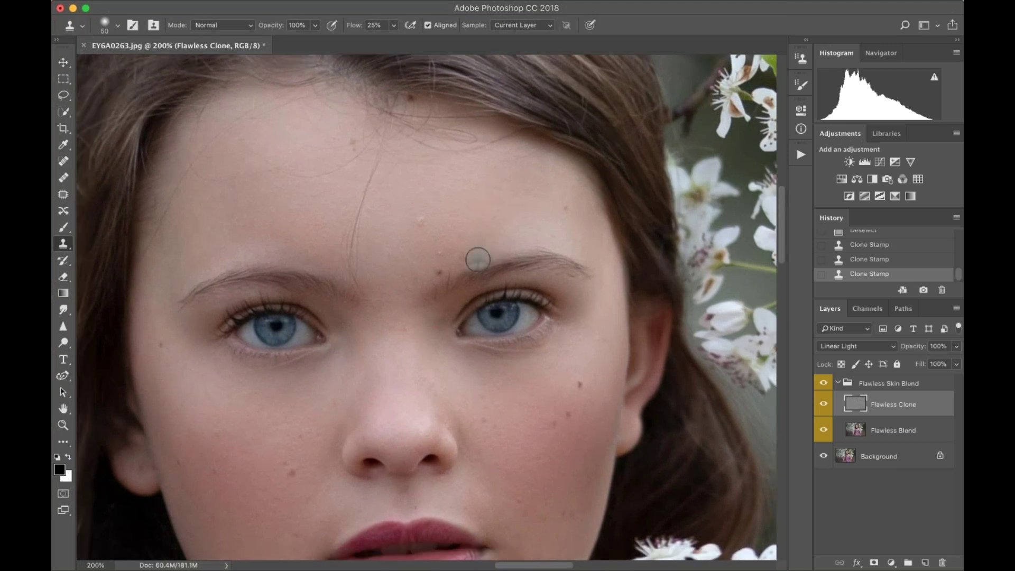
left_click(454, 216, "alt")
left_click(422, 217)
left_click(464, 241, "alt")
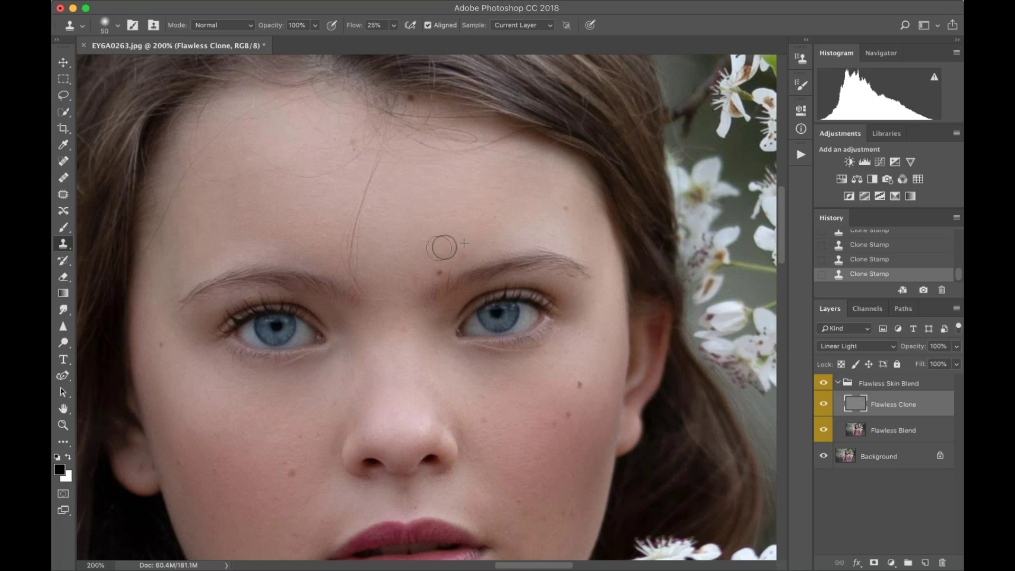
left_click(442, 250)
Paint out the stray hair strand across the forehead with resampled clean skin.
mouse_move(356, 249)
left_mouse_down()
mouse_move(344, 249)
mouse_move(355, 229)
mouse_move(369, 229)
mouse_move(365, 197)
mouse_move(349, 222)
mouse_move(374, 175)
mouse_move(395, 192)
mouse_move(376, 168)
mouse_move(390, 168)
left_mouse_up()
left_click(397, 210, "alt")
left_click_drag(214, 189, 243, 177)
left_click(257, 190, "alt")
mouse_move(280, 170)
left_mouse_down()
mouse_move(317, 178)
mouse_move(361, 162)
mouse_move(323, 150)
left_mouse_up()
left_click(307, 191, "alt")
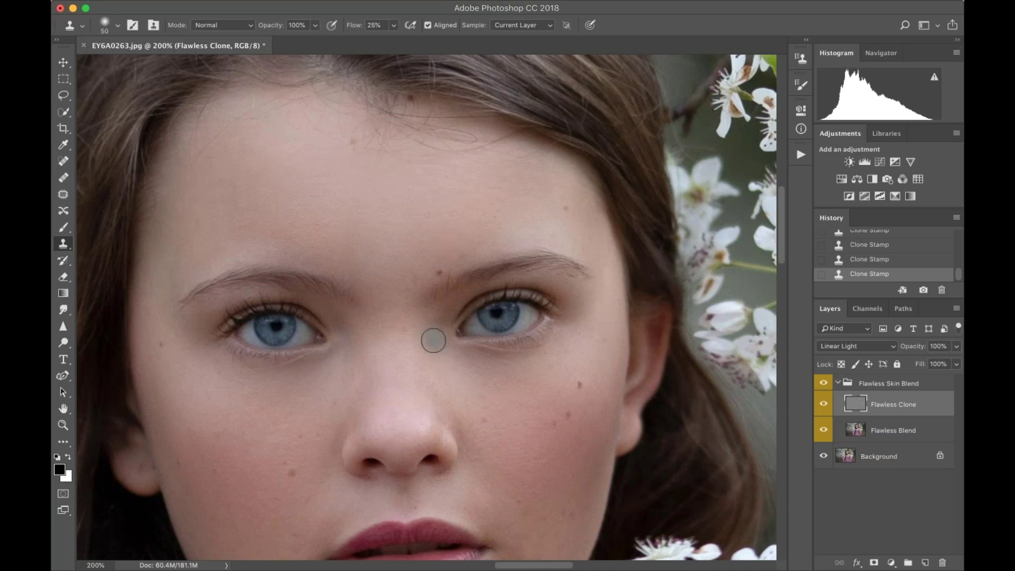
scroll(433, 337, "down", 5)
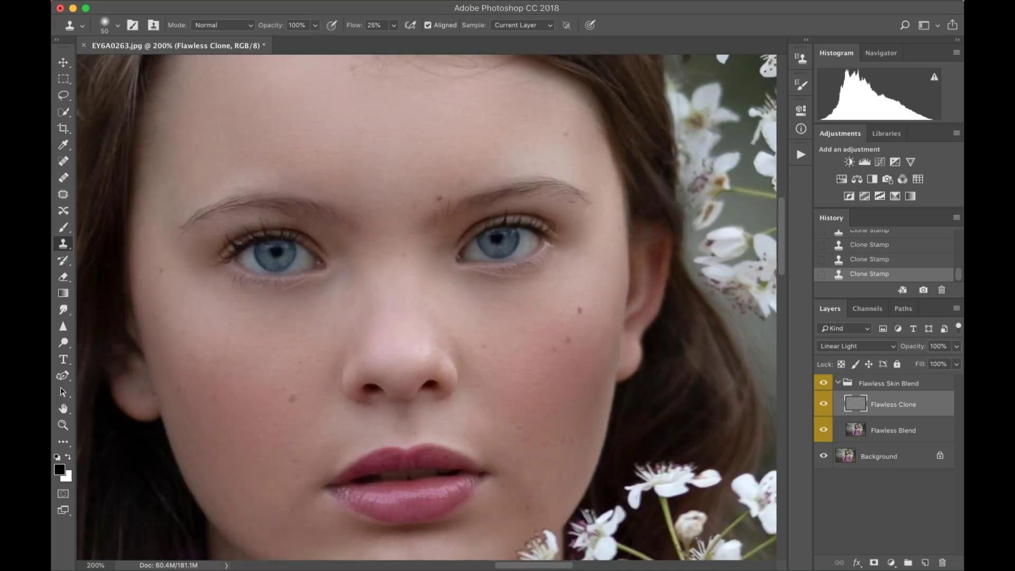
Zoom out and flatten all retouch layers into a single Background layer.
key("super+minus")
key("super+minus")
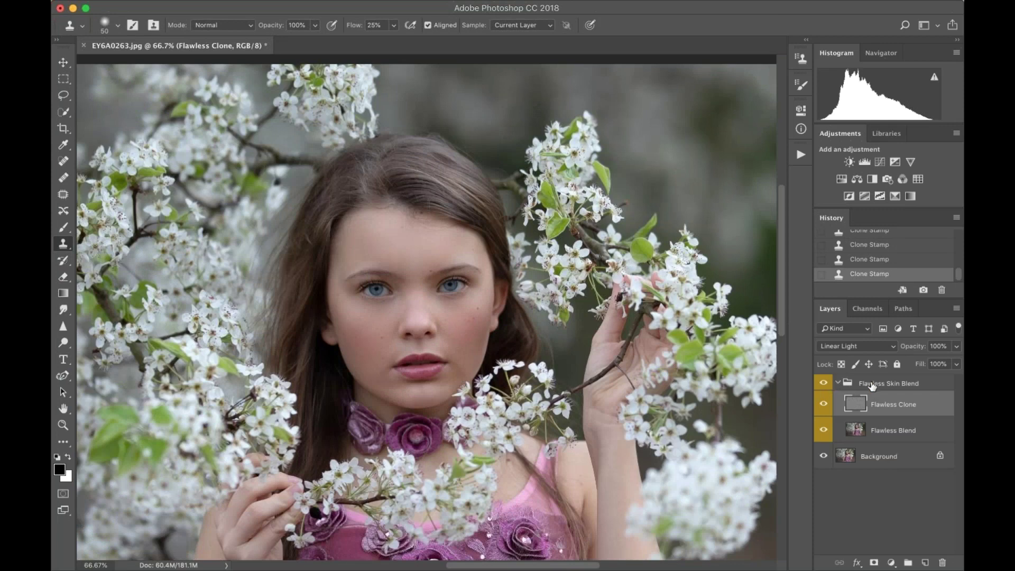
key("super+shift+e")
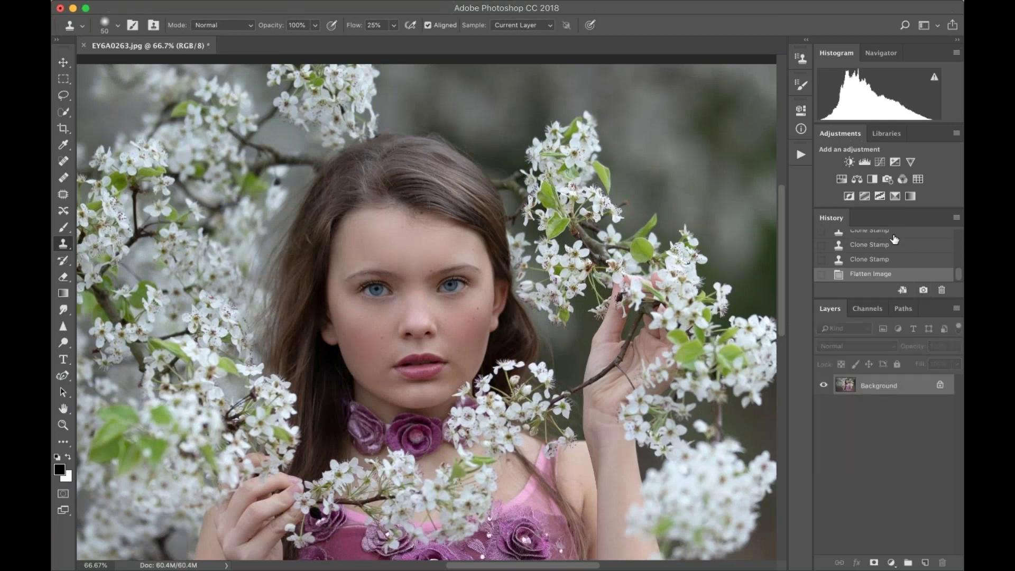
scroll(888, 241, "up", 15)
scroll(888, 240, "up", 3)
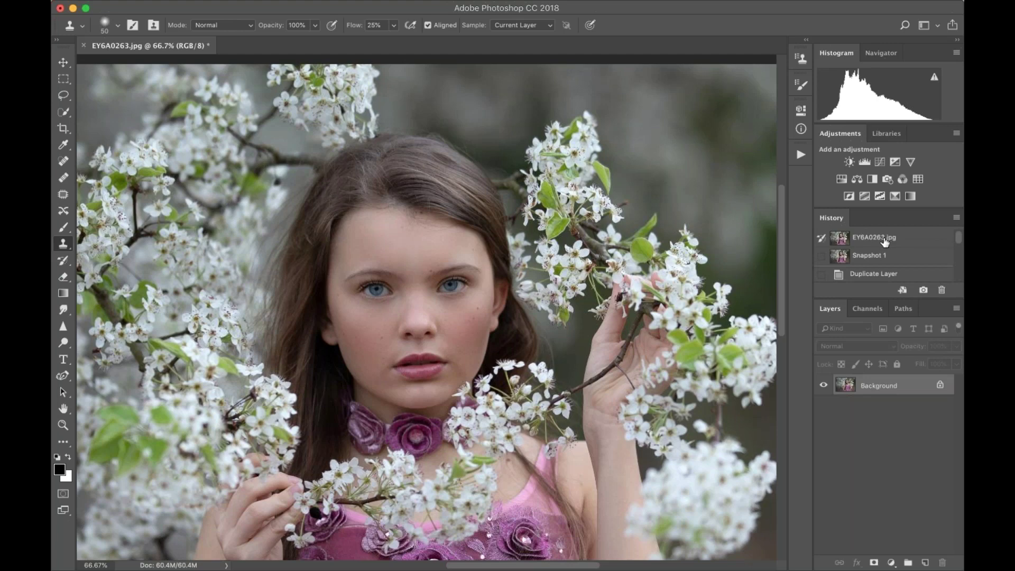
Switch between the original and Snapshot 1 history states to compare before and after.
left_click(882, 241)
key("super+1")
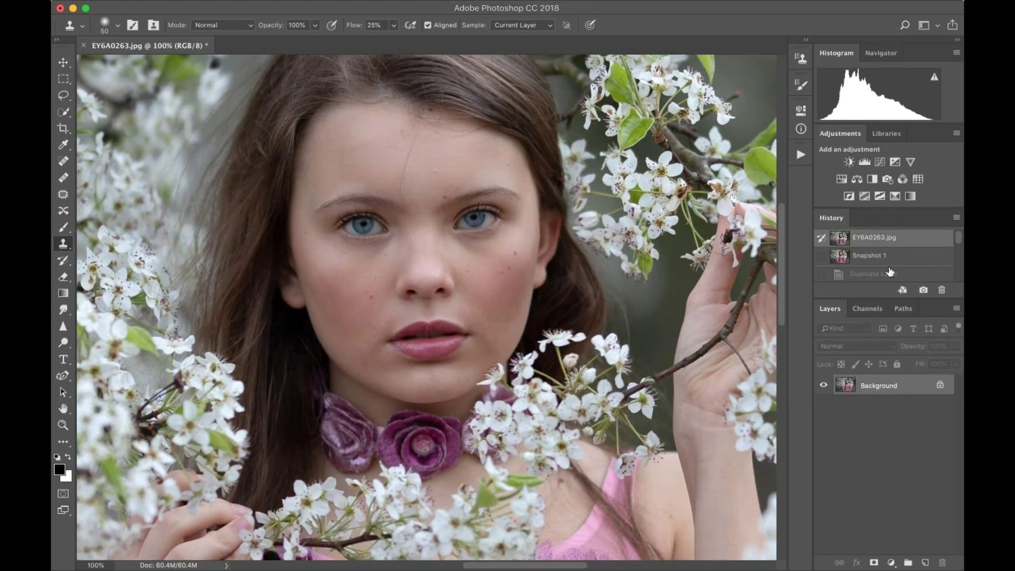
left_click(870, 257)
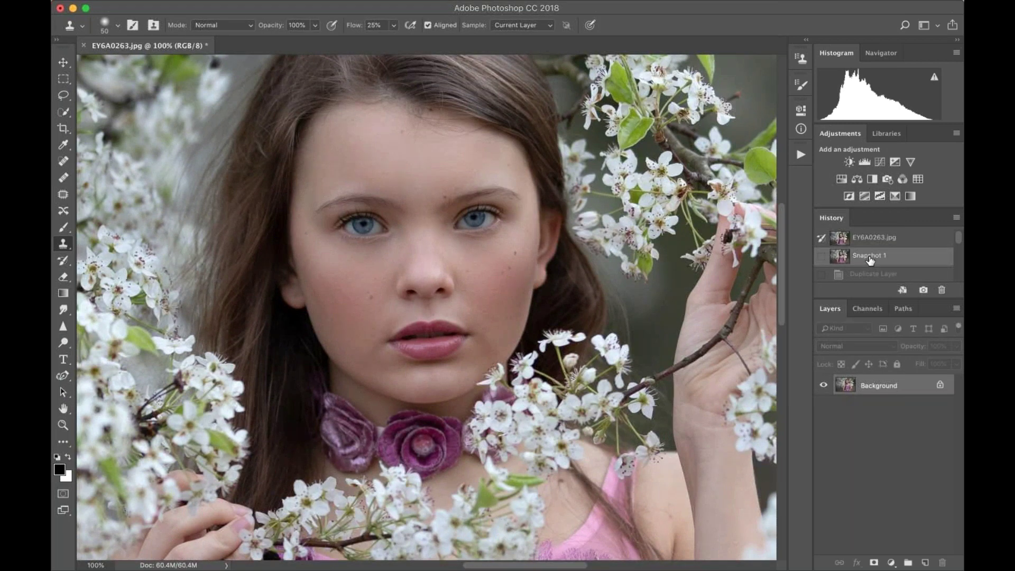
left_click(870, 238)
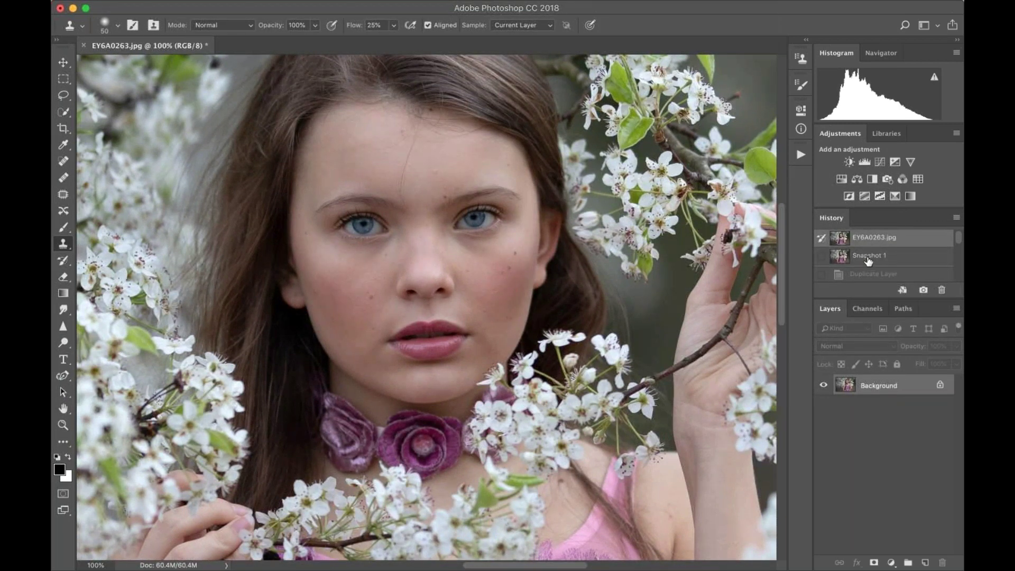
left_click(868, 259)
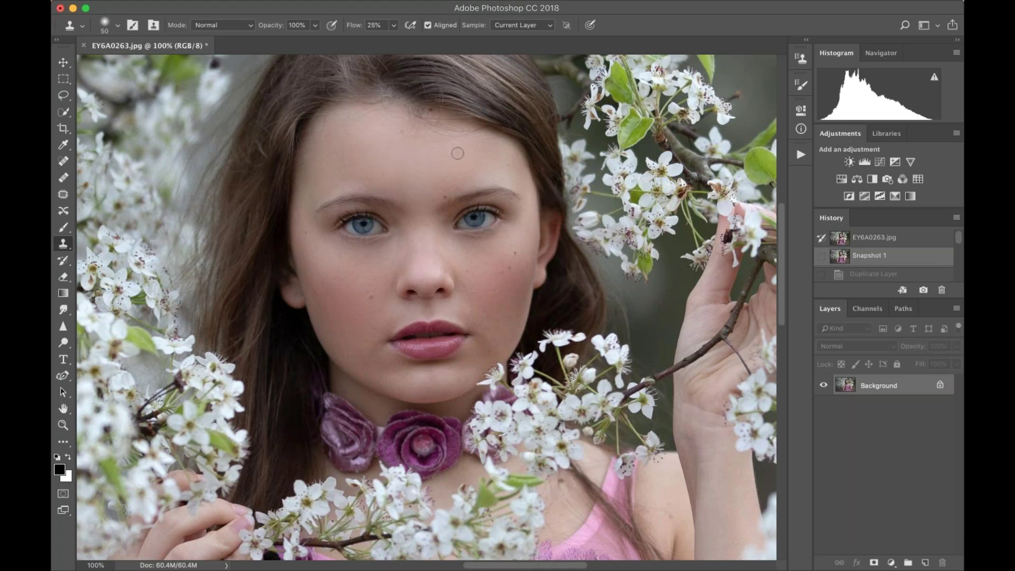
Confirm Quick Mask options, clone out the dark spot on the hand, and reopen the Actions panel.
double_click(63, 495)
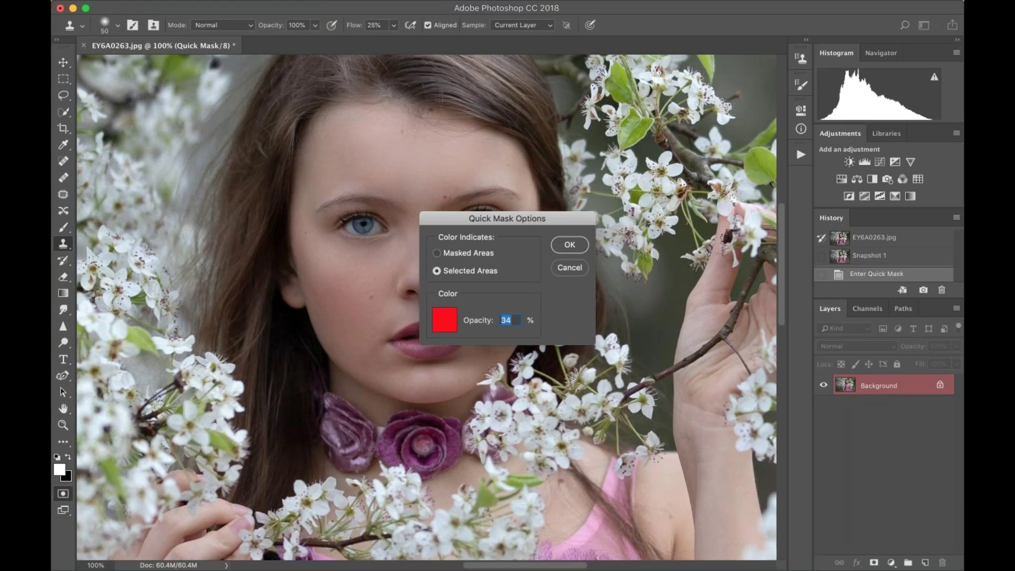
left_click(577, 244)
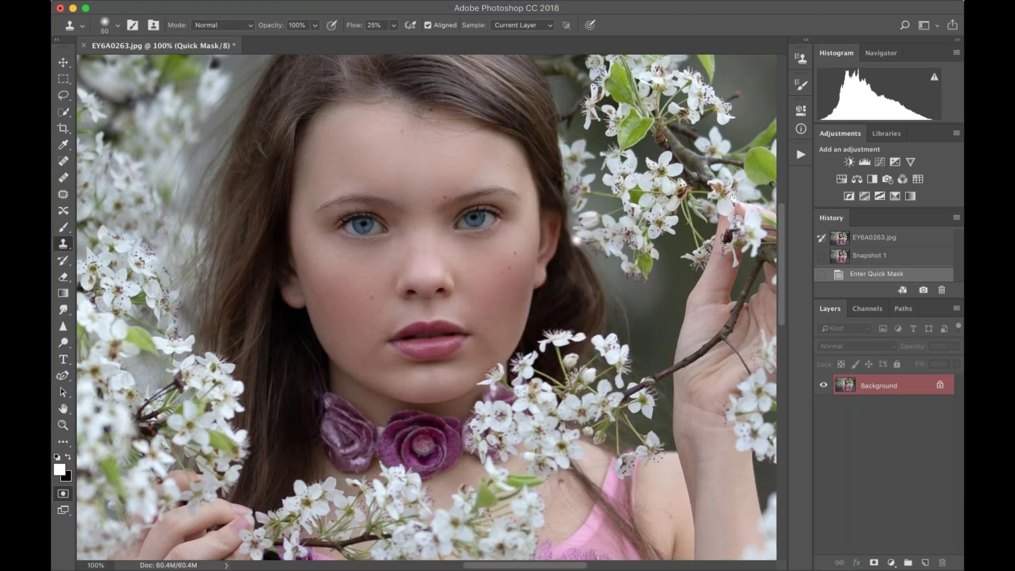
left_click(64, 494)
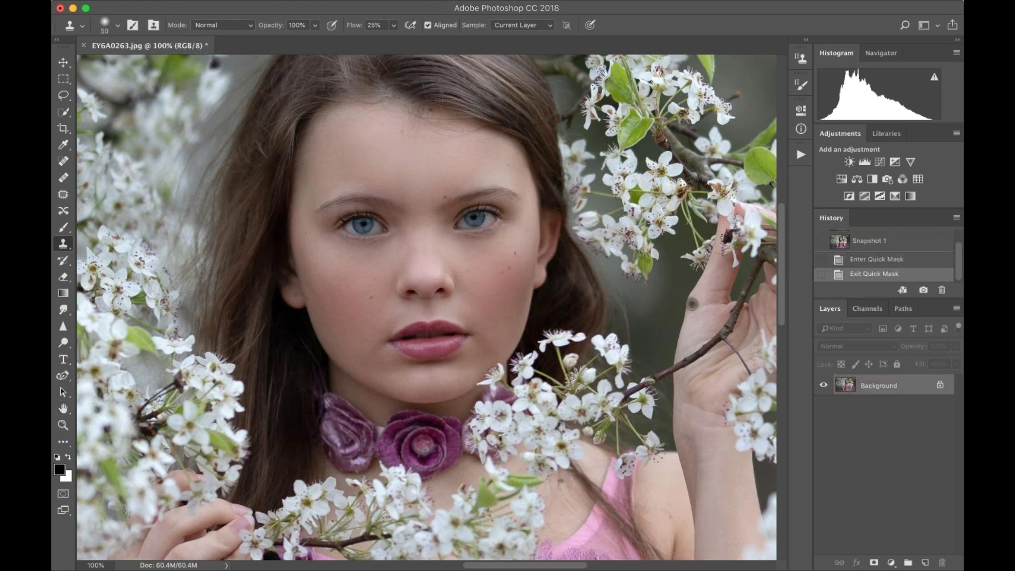
left_click(692, 303)
left_click(802, 153)
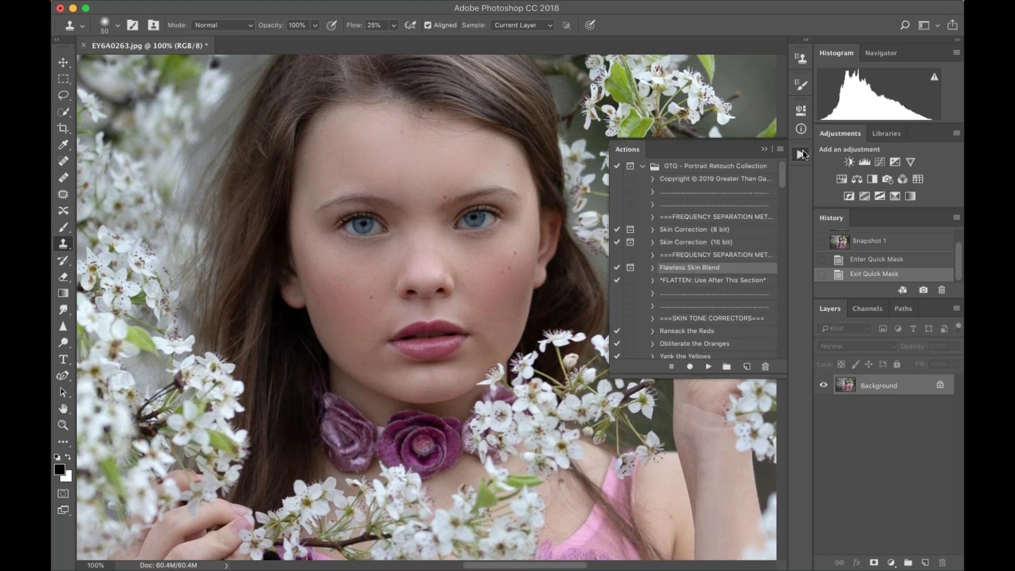